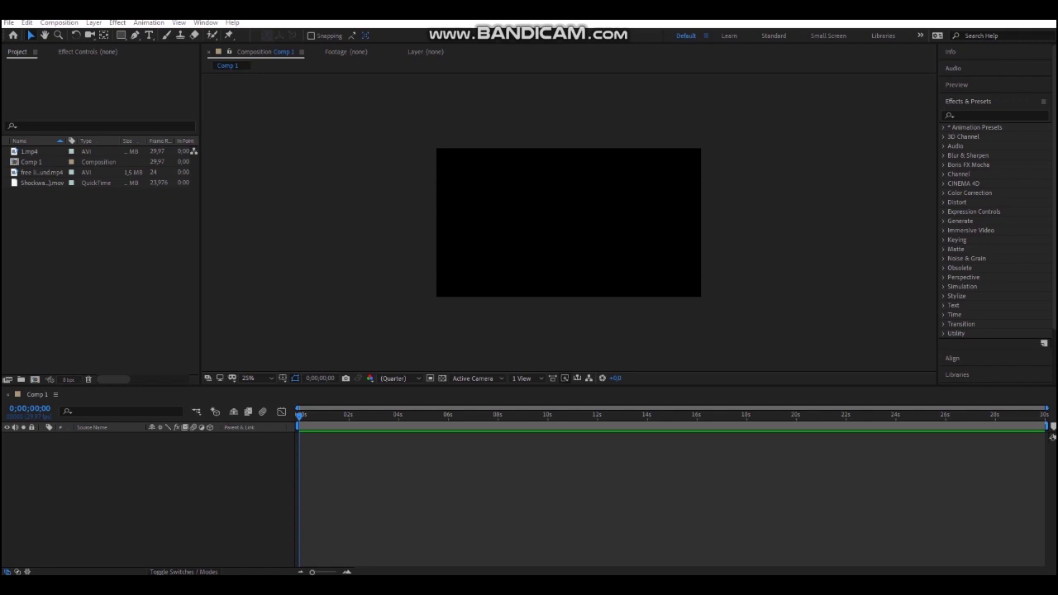
# Preview the 1.mp4, lightning and Shockwave (1).mov clips, then add 1.mp4 to Comp 1
pyautogui.doubleClick(29, 152)
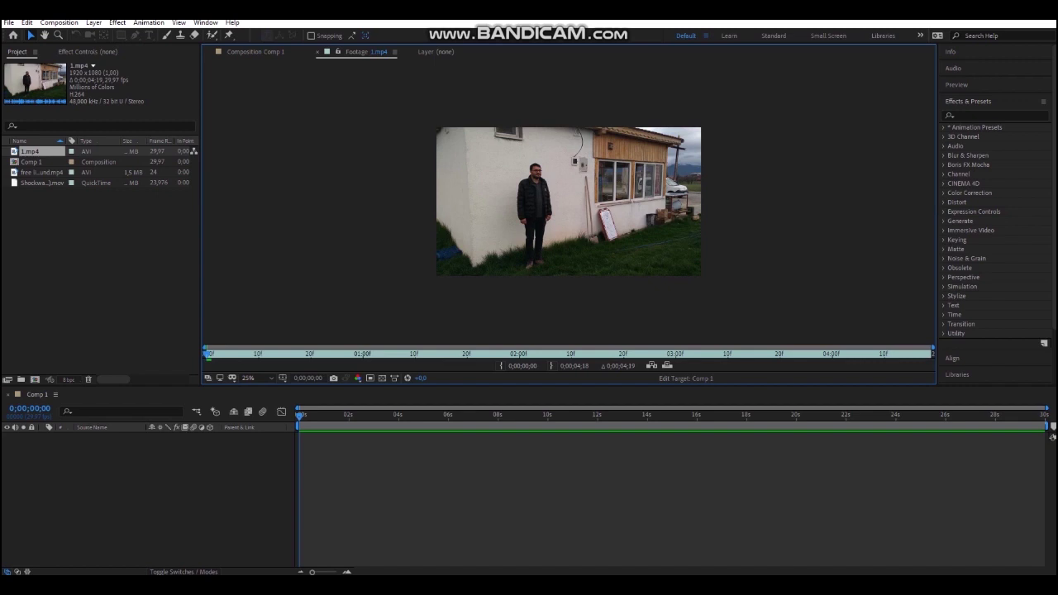
pyautogui.doubleClick(41, 172)
pyautogui.doubleClick(41, 182)
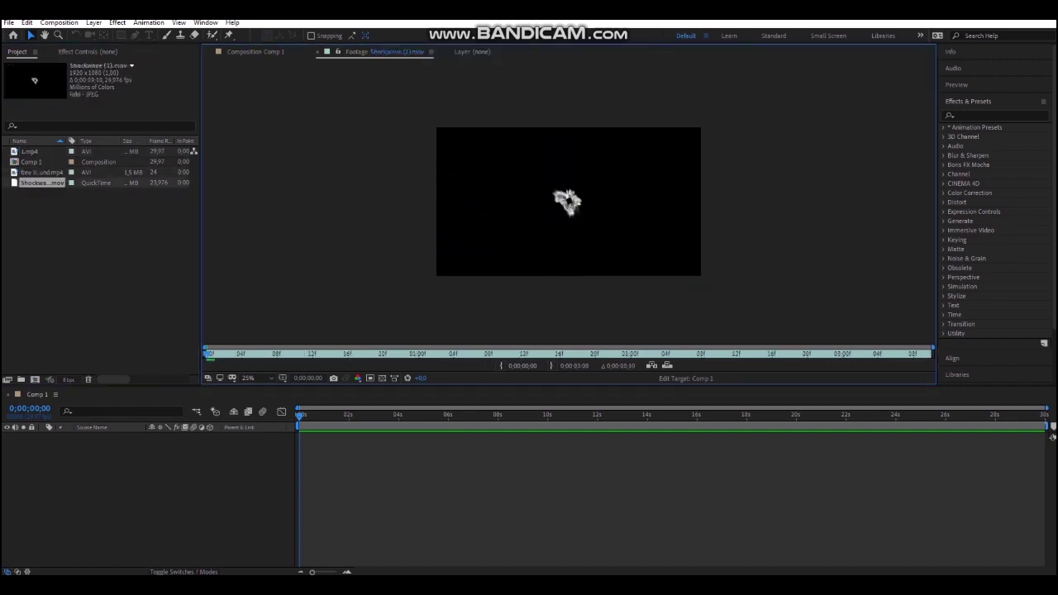
pyautogui.moveTo(29, 151); pyautogui.dragTo(330, 451)
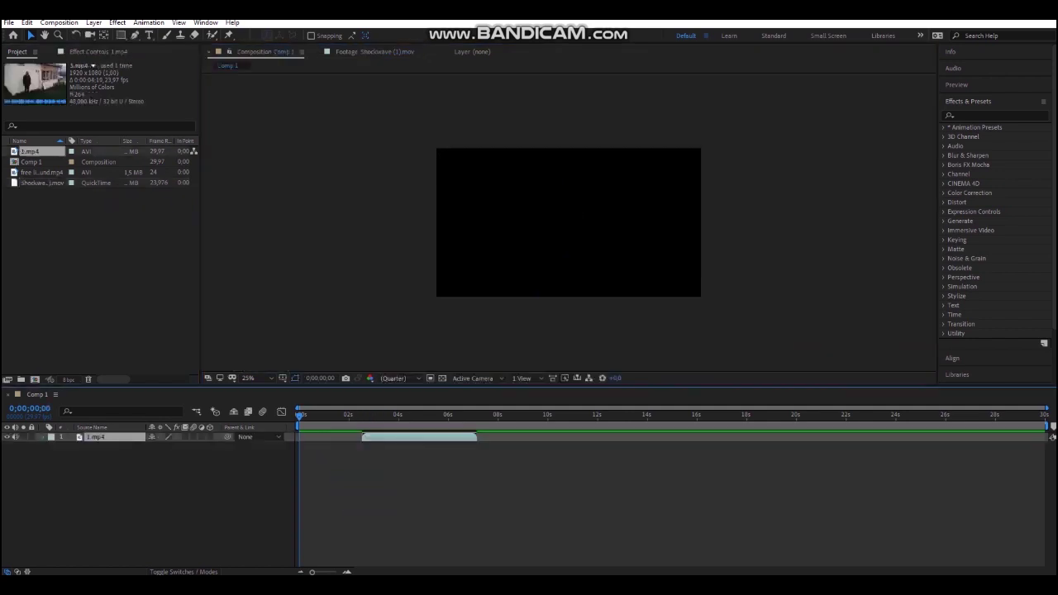
# Start 1.mp4 at 0s, zoom the viewer to 50%, and add Shockwave (1).mov below it
pyautogui.moveTo(331, 436); pyautogui.dragTo(308, 437)
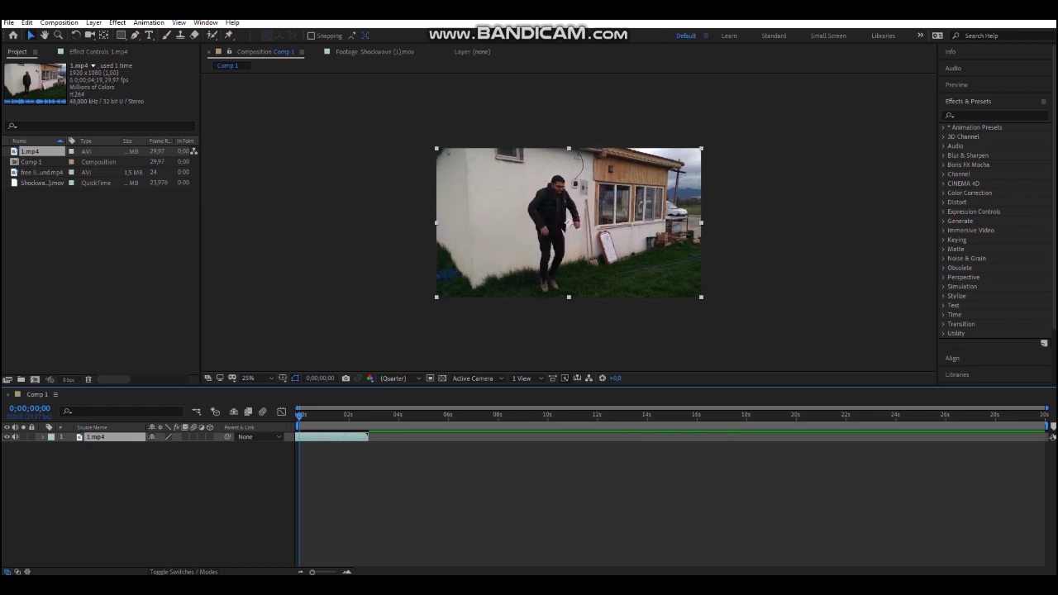
pyautogui.click(248, 378)
pyautogui.click(269, 282)
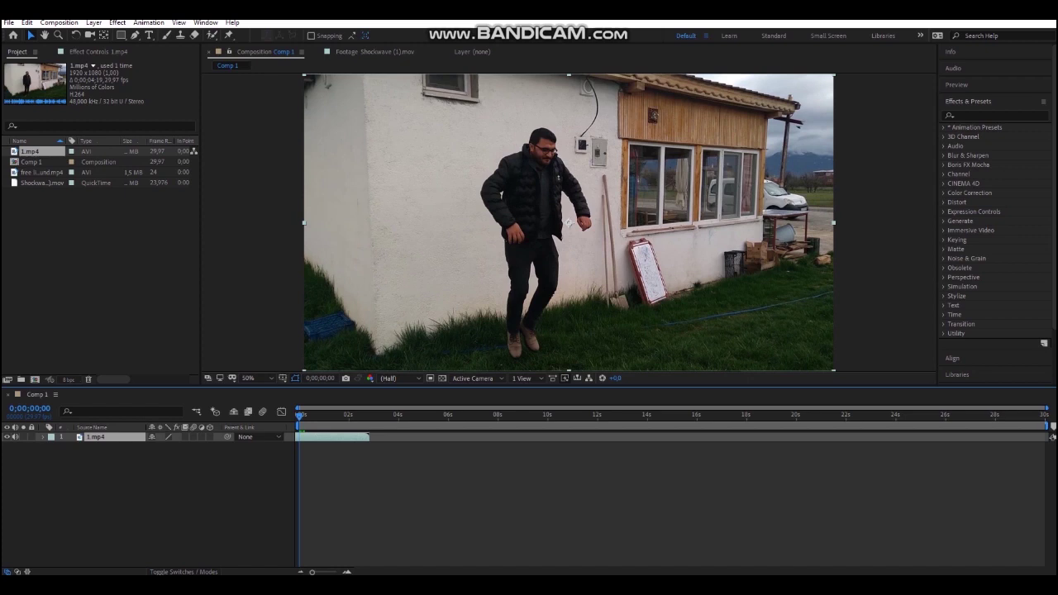
pyautogui.moveTo(42, 182); pyautogui.dragTo(107, 447)
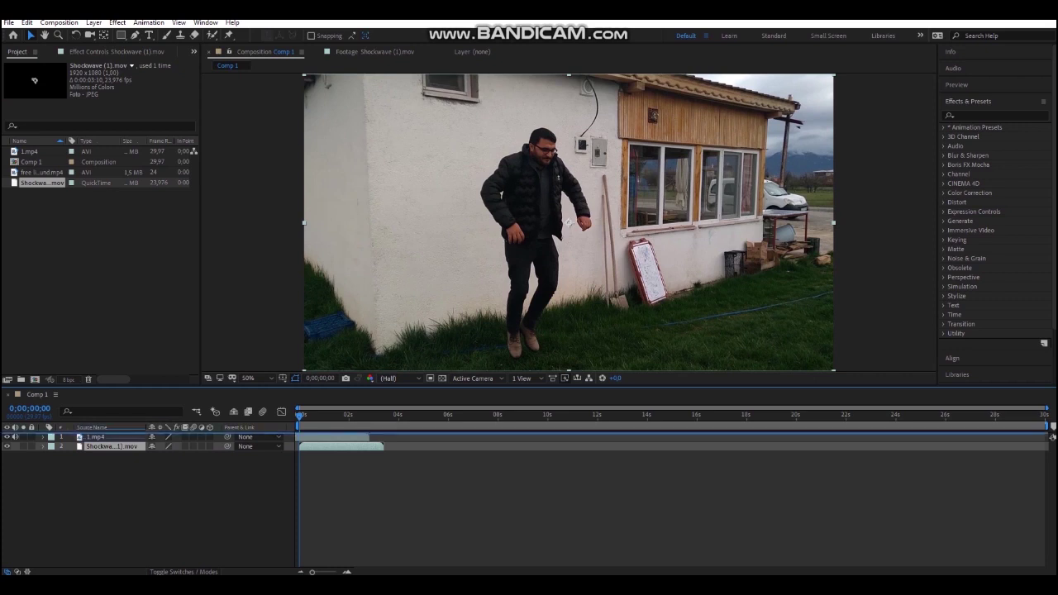
# Move the shockwave layer above 1.mp4 and set its blending mode to Color Dodge
pyautogui.moveTo(108, 447); pyautogui.dragTo(111, 432)
pyautogui.rightClick(115, 436)
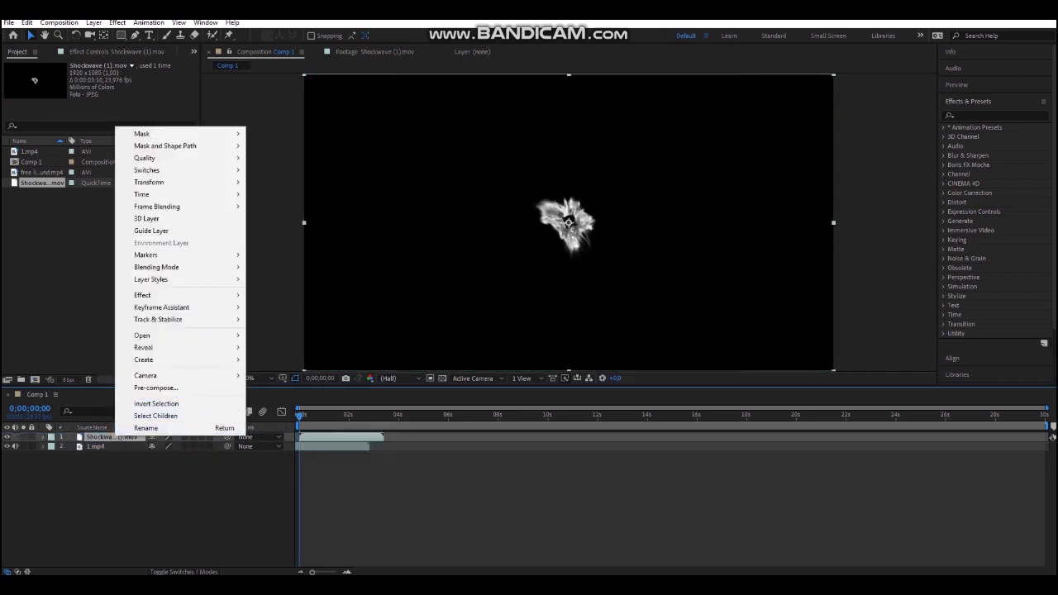
pyautogui.moveTo(165, 267)
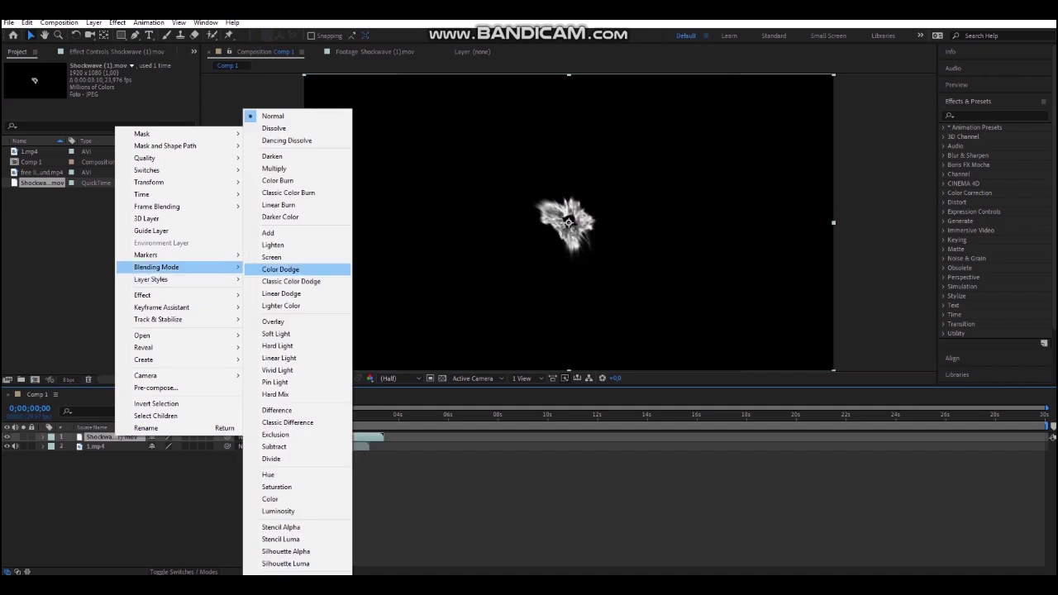
pyautogui.click(271, 257)
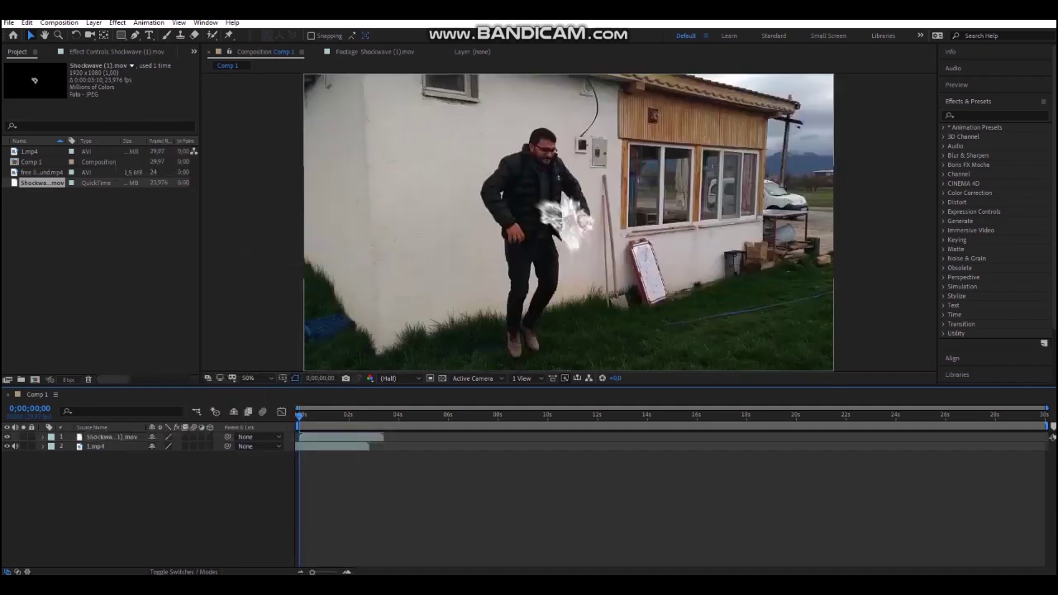
# Position the shockwave over the man's chest
pyautogui.moveTo(567, 217); pyautogui.dragTo(534, 221)
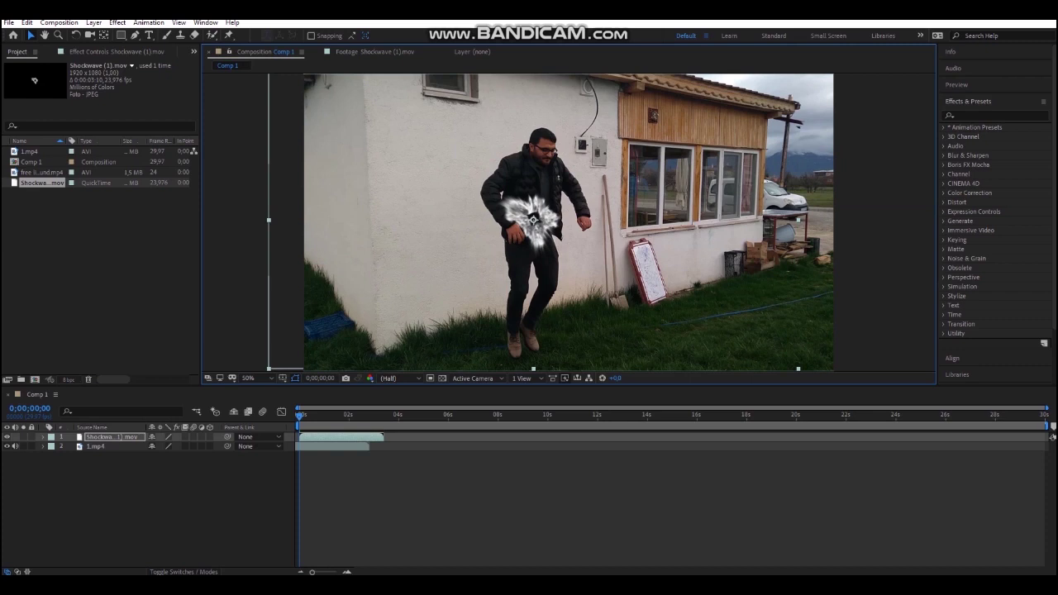
pyautogui.scroll(-3, 533, 219)
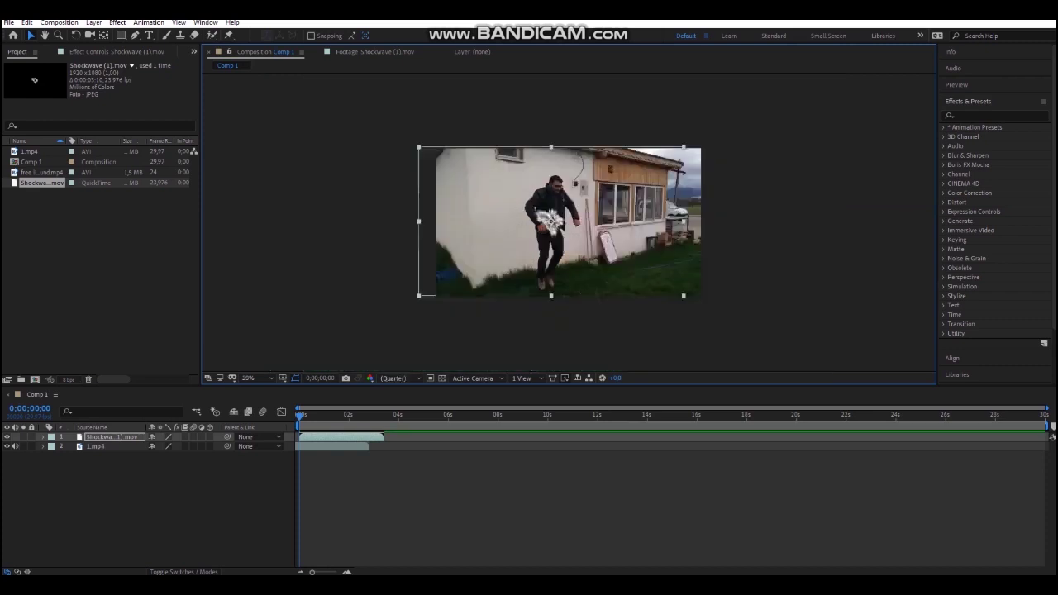
pyautogui.scroll(1, 552, 222)
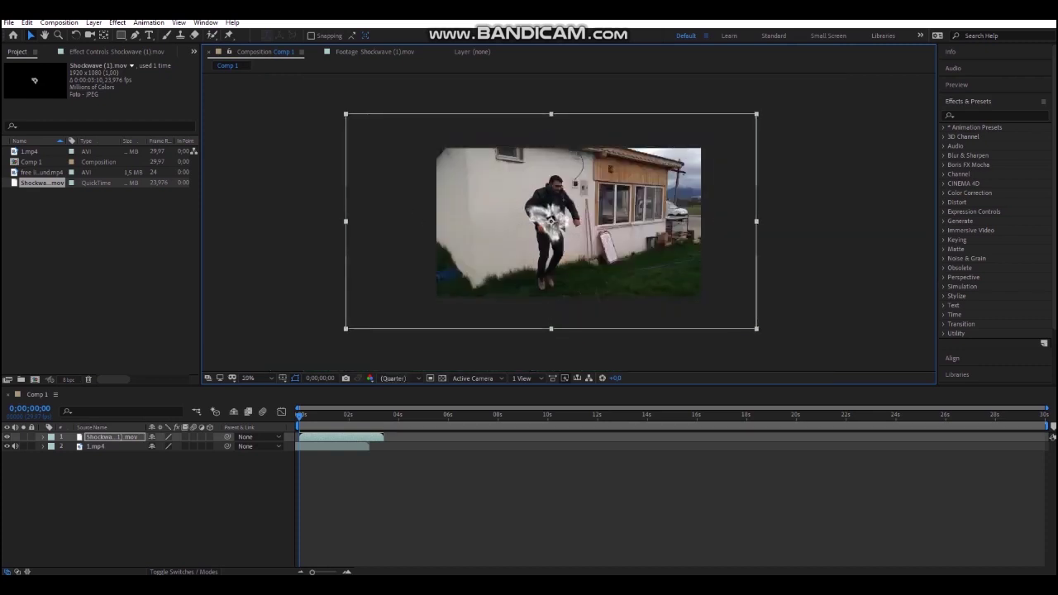
pyautogui.press('pagedown')
pyautogui.press('space')
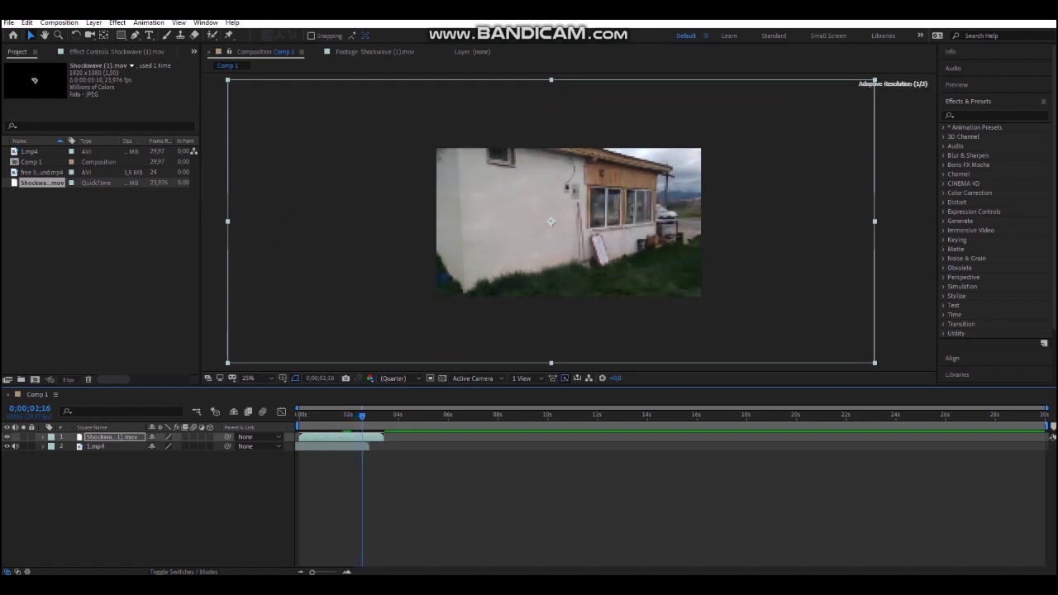
pyautogui.press('space')
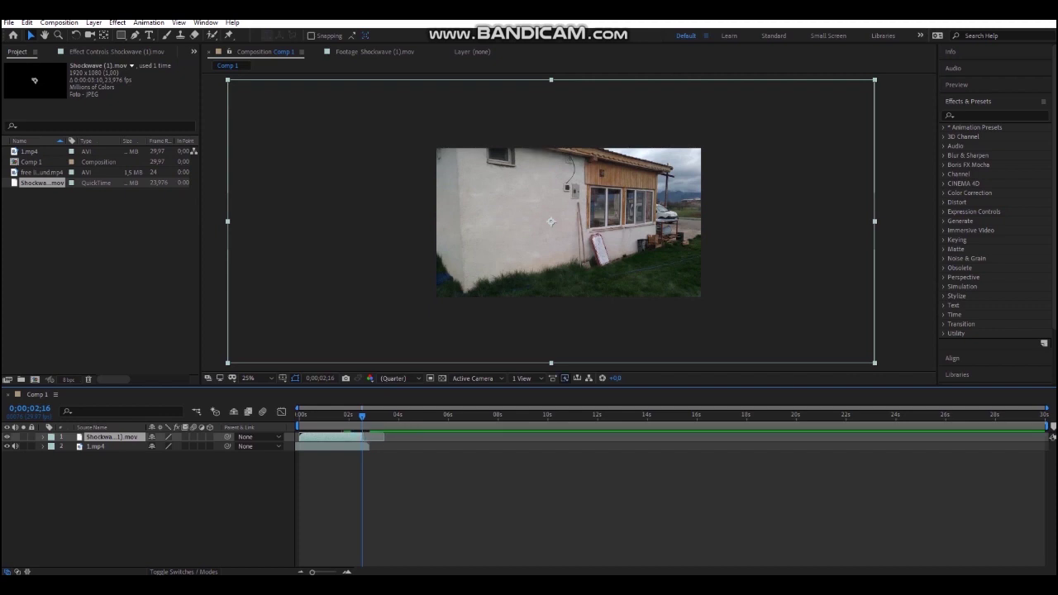
pyautogui.press('space')
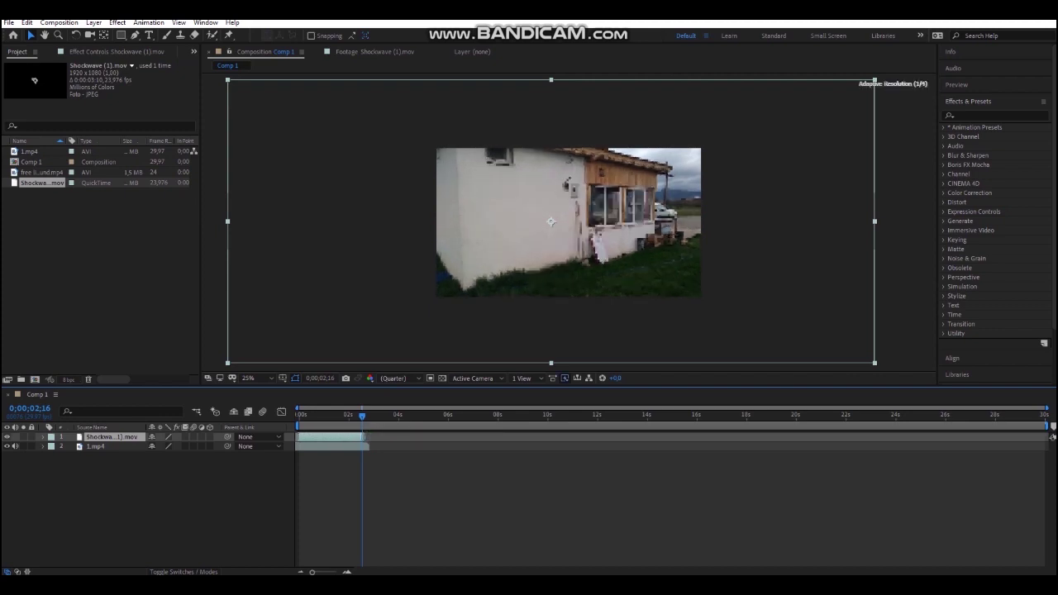
pyautogui.press('space')
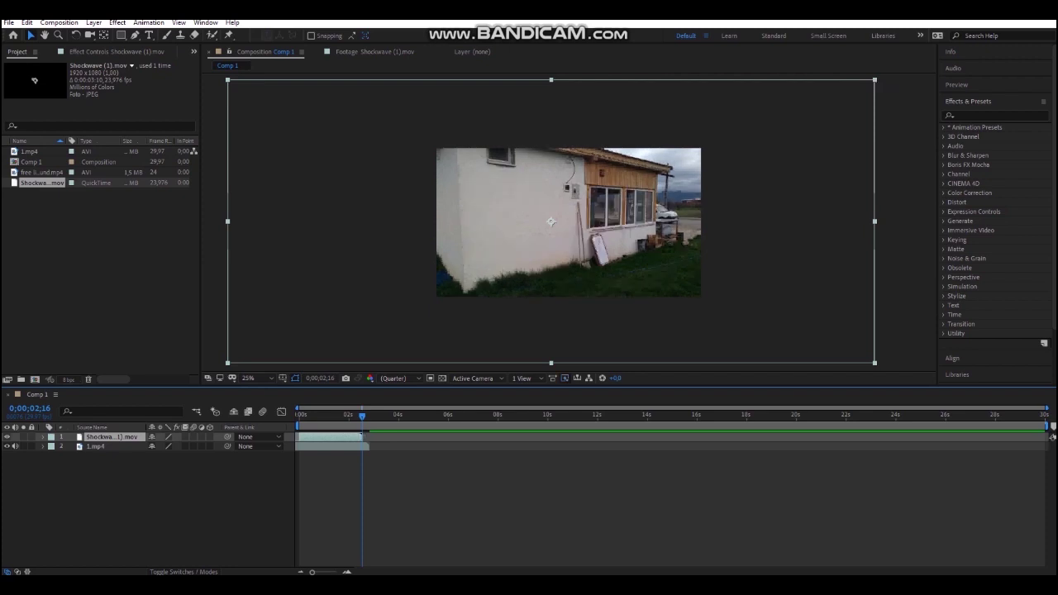
pyautogui.press('space')
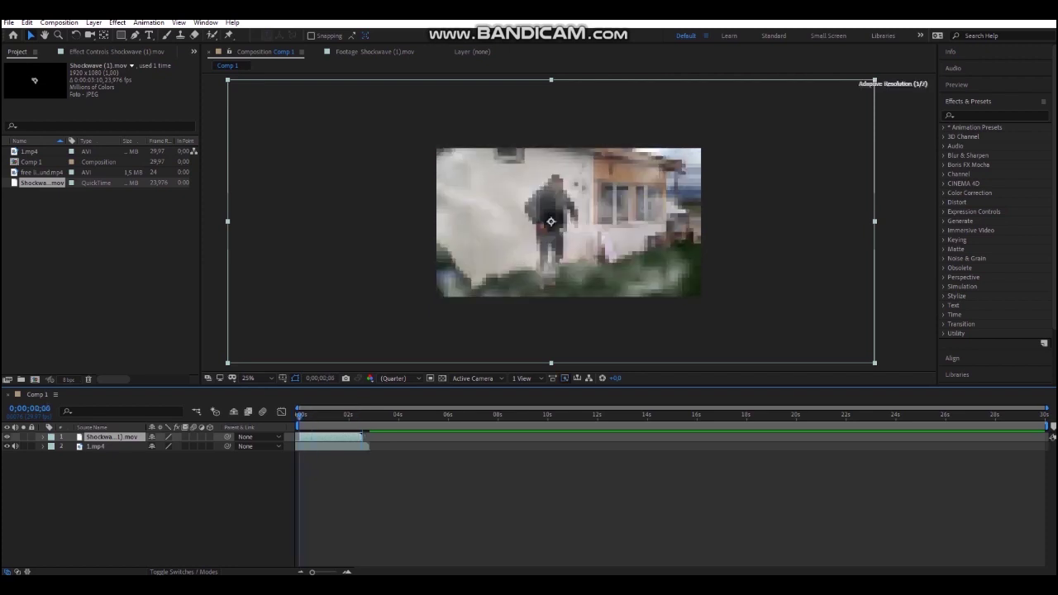
pyautogui.press('space')
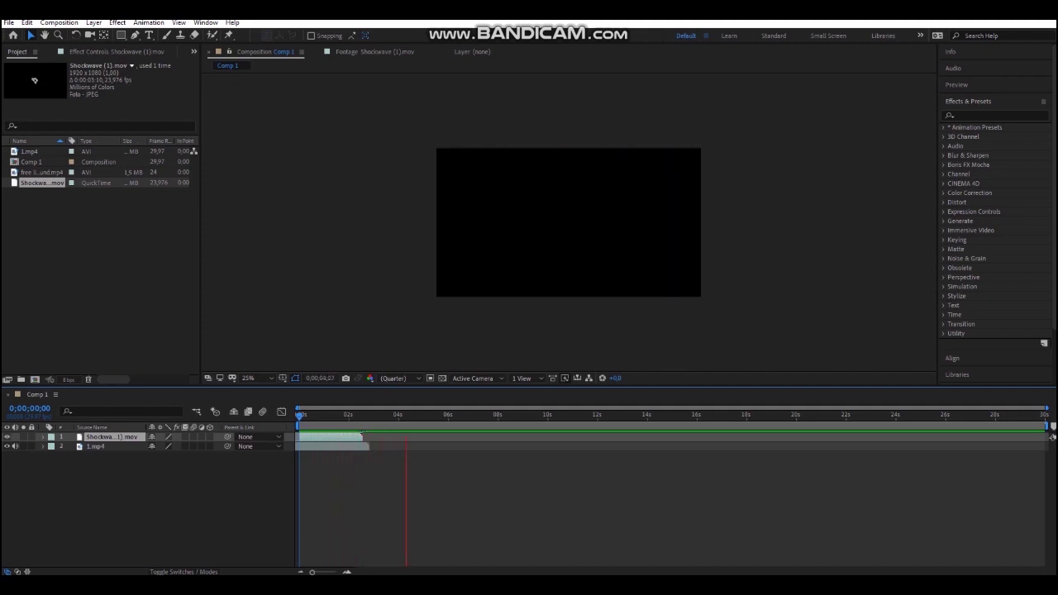
pyautogui.press('space')
# Add the lightning clip as layer 2 and set its blending mode to Color Dodge
pyautogui.moveTo(42, 172)
pyautogui.mouseDown()
pyautogui.moveTo(123, 468)
pyautogui.moveTo(116, 447)
pyautogui.mouseUp()
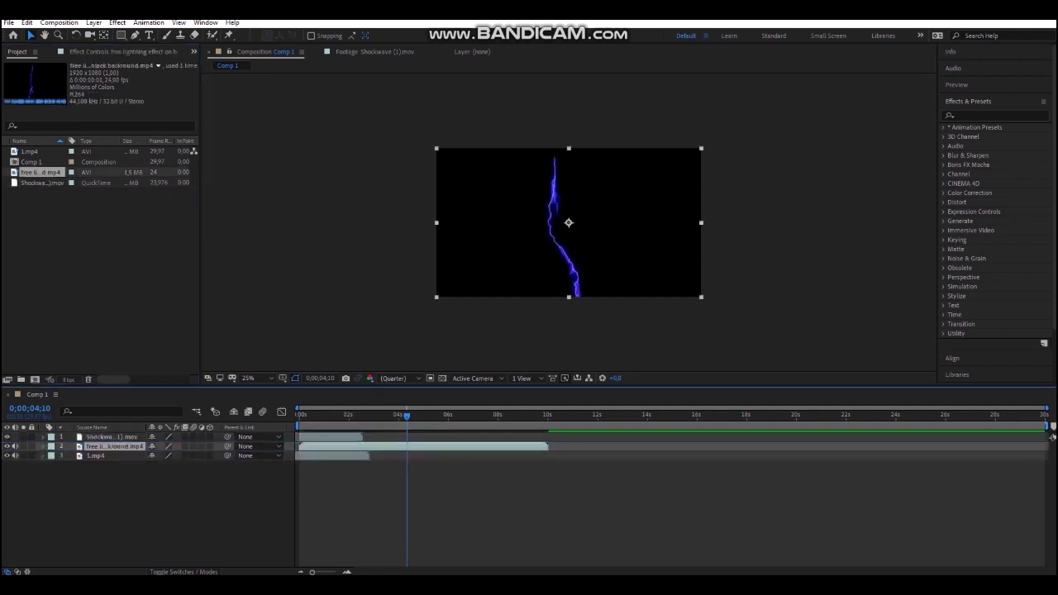
pyautogui.rightClick(122, 437)
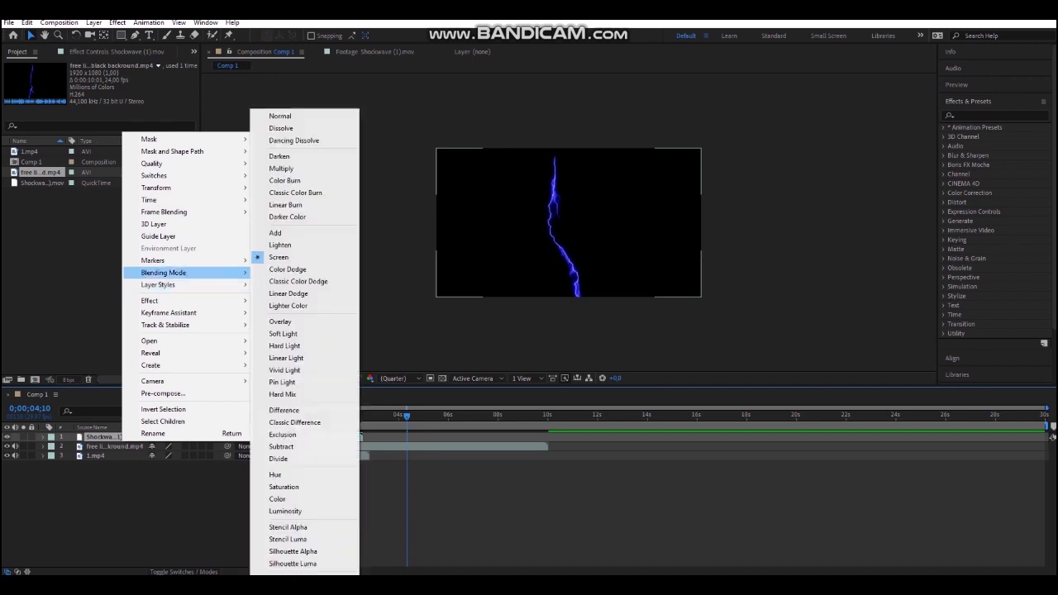
pyautogui.click(118, 447)
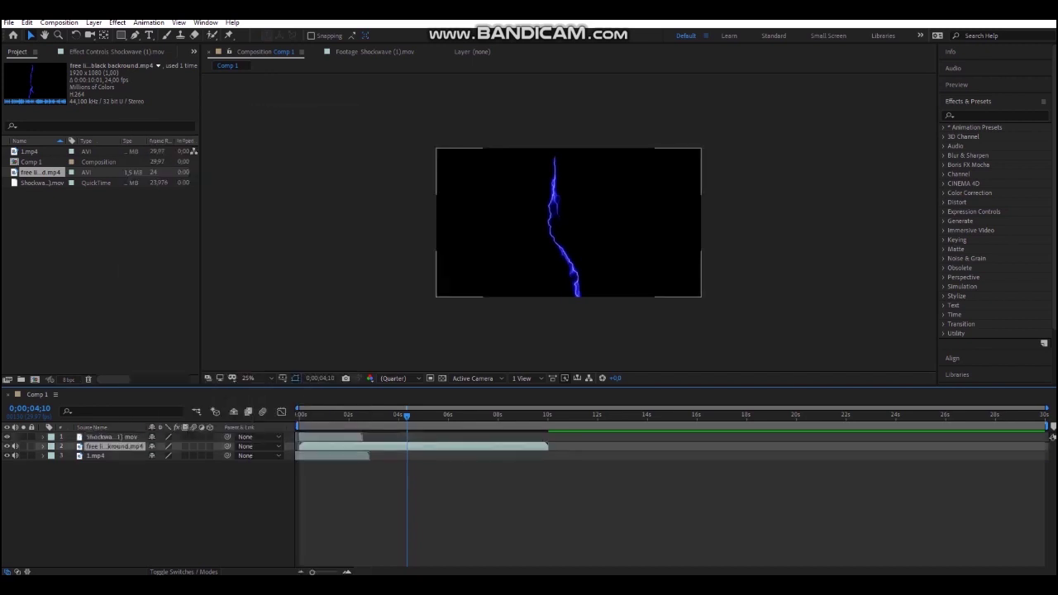
pyautogui.rightClick(118, 446)
pyautogui.moveTo(165, 278)
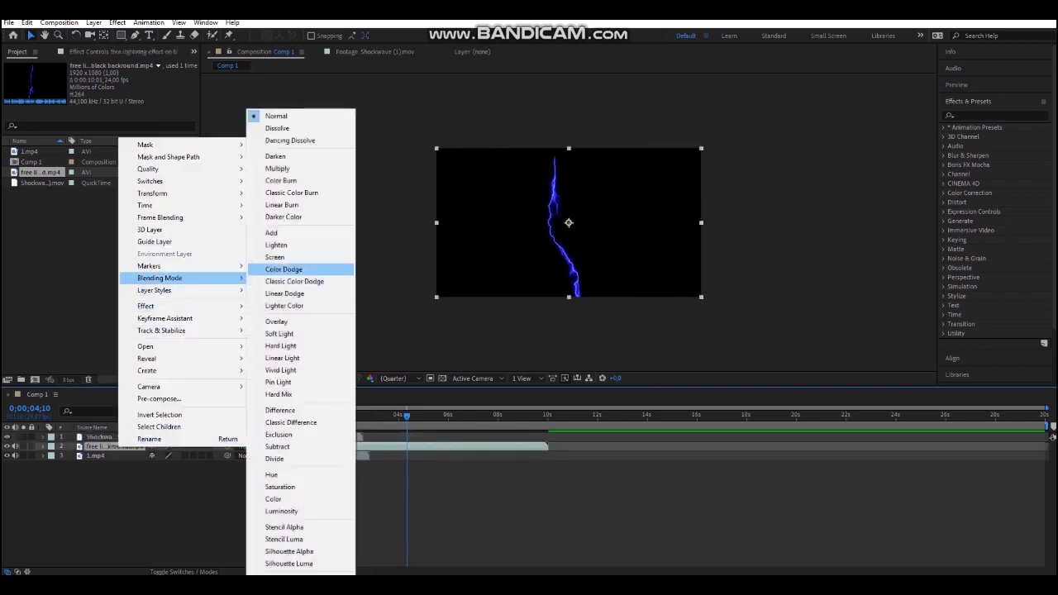
pyautogui.click(284, 268)
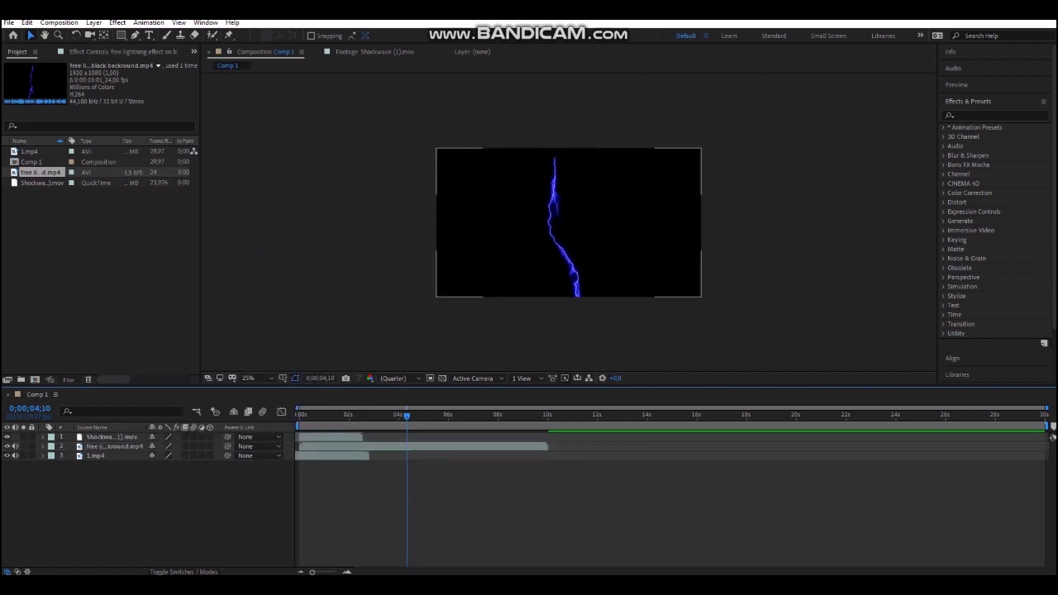
pyautogui.click(114, 447)
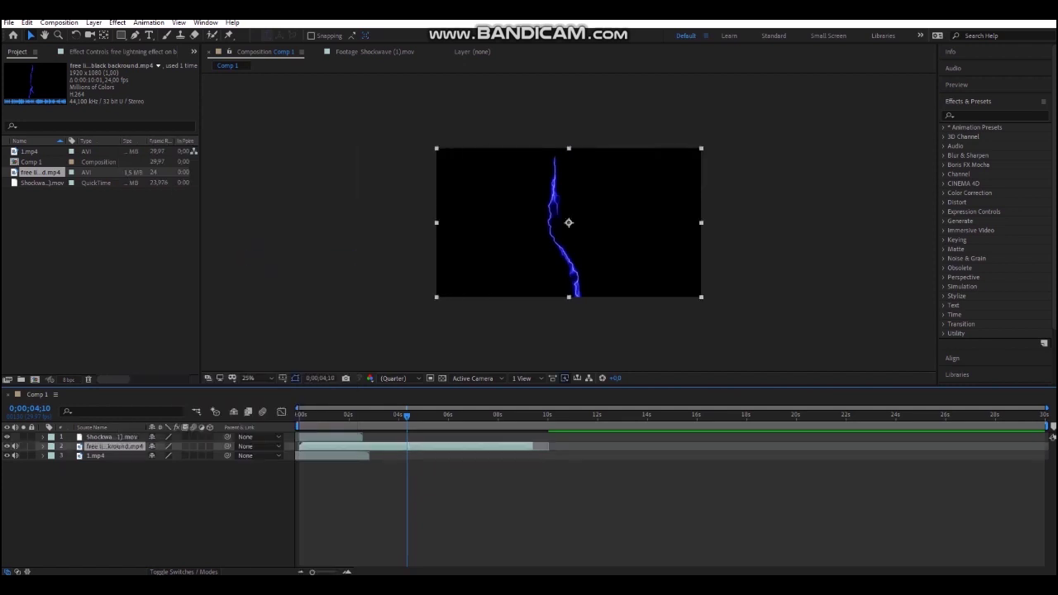
pyautogui.press('Home')
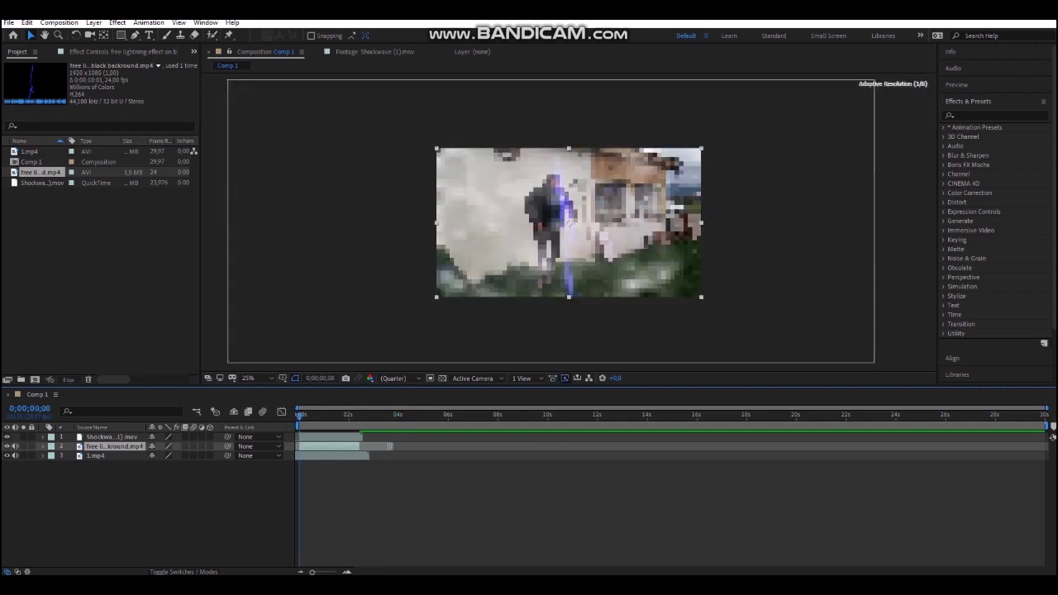
pyautogui.press('space')
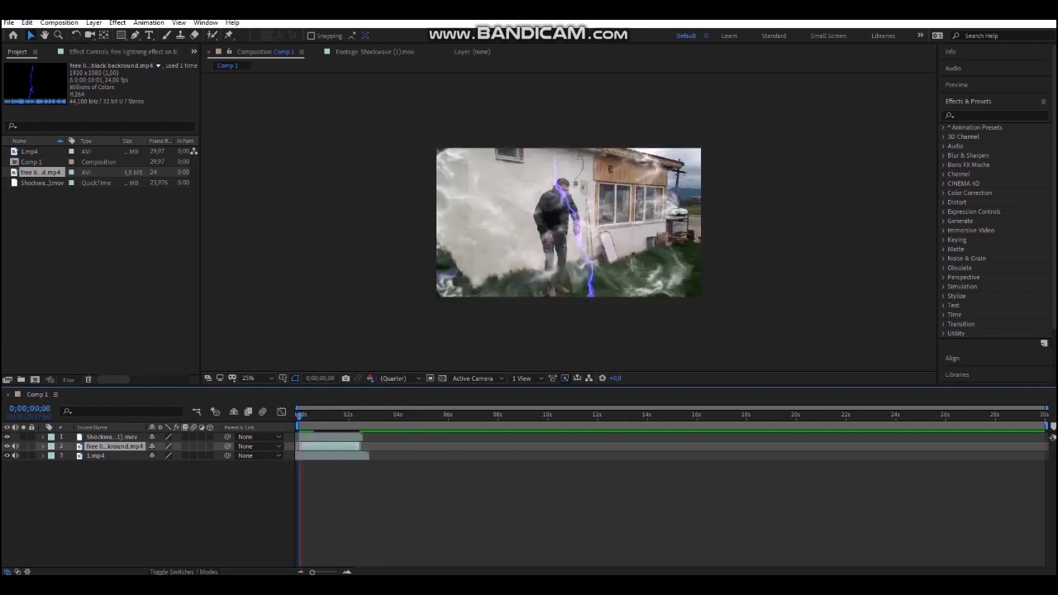
pyautogui.press('space')
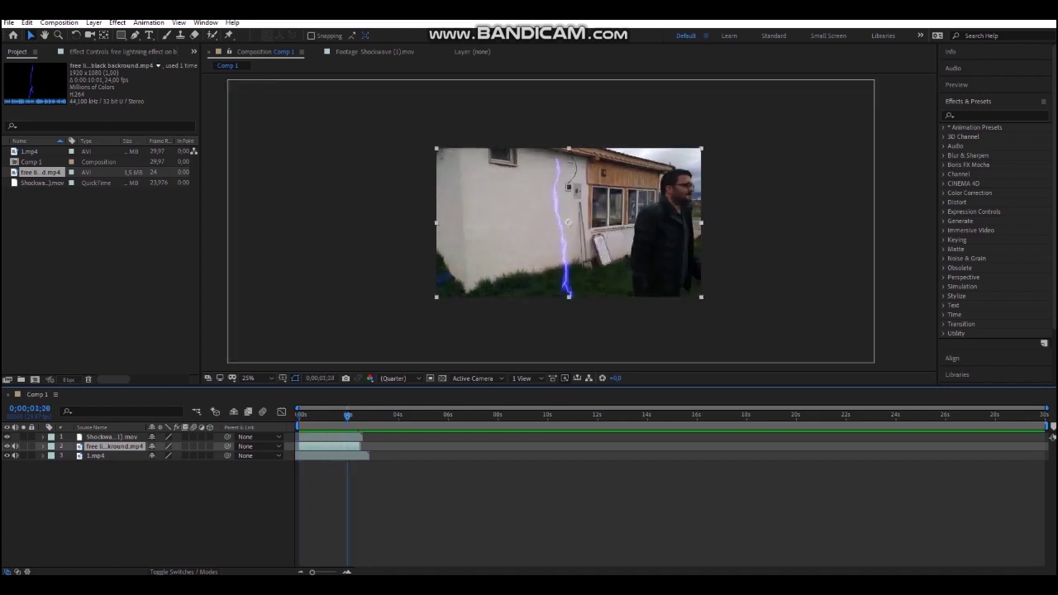
pyautogui.press('Home')
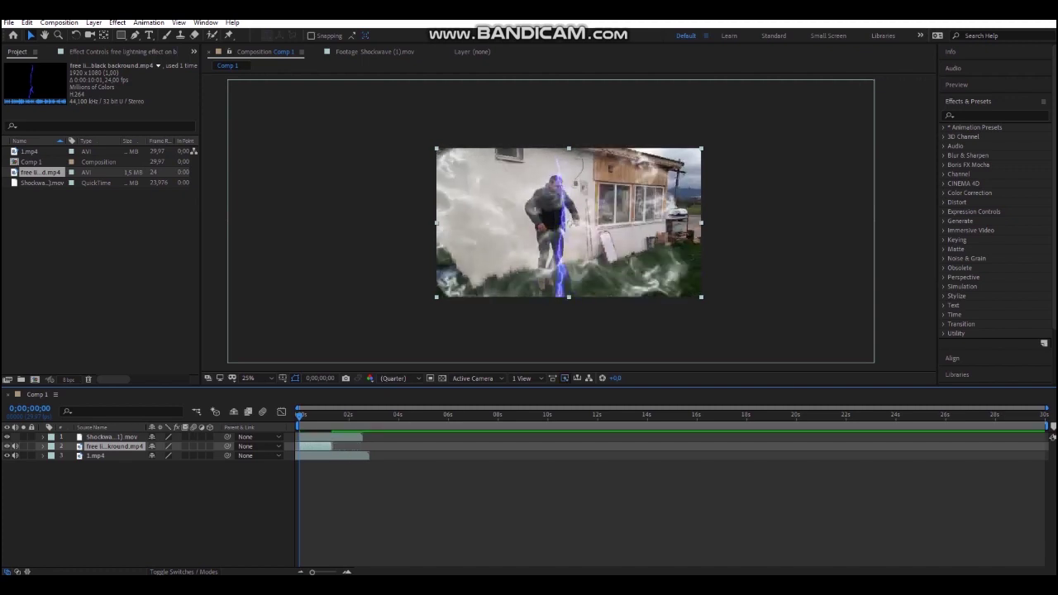
pyautogui.press('space')
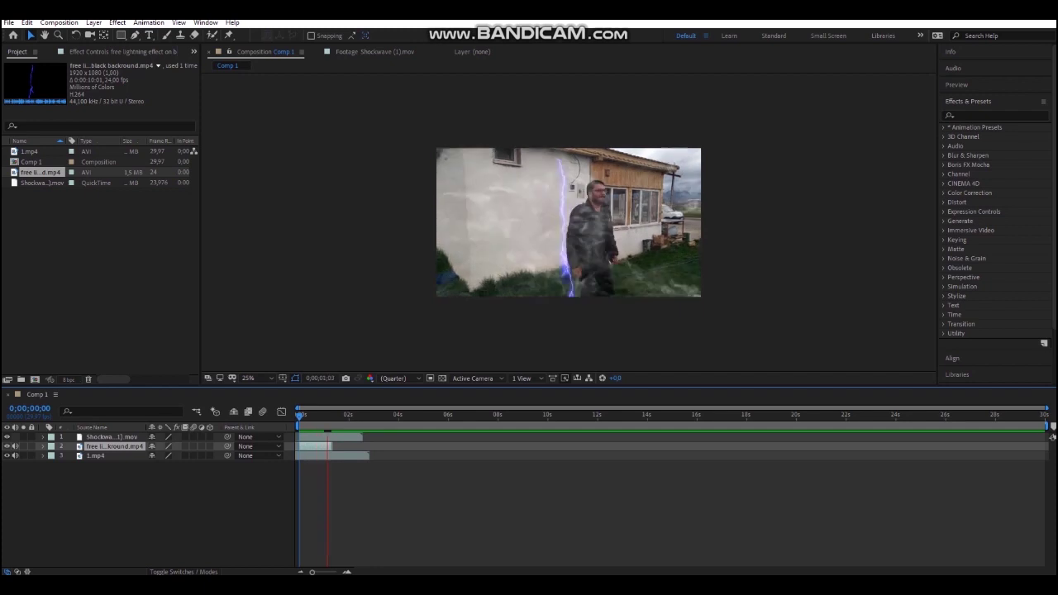
pyautogui.press('space')
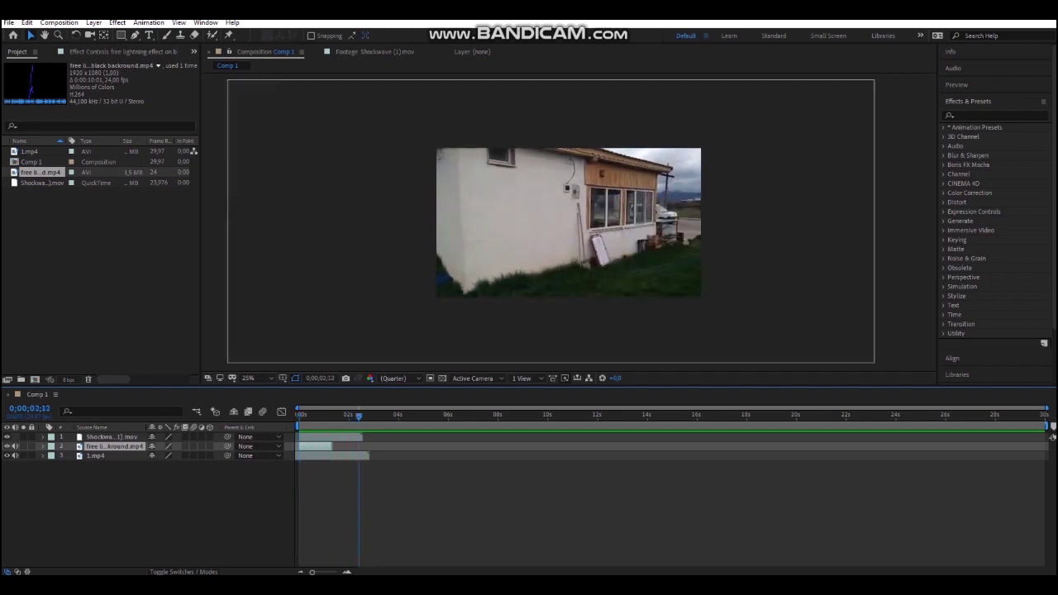
pyautogui.press('Home')
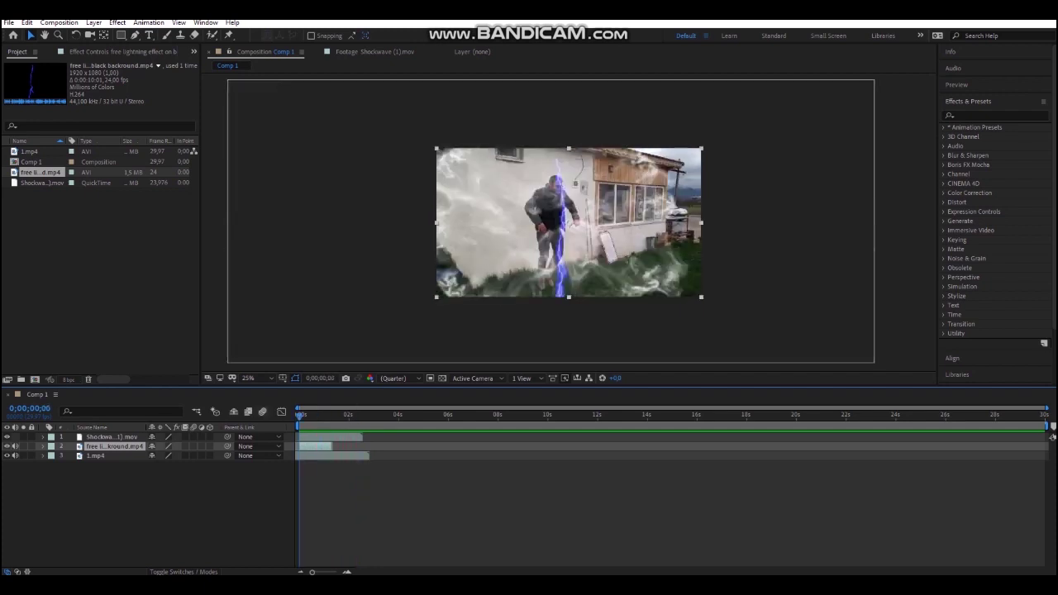
# Preview playback, then duplicate the lightning layer twice with Ctrl+D
pyautogui.press('space')
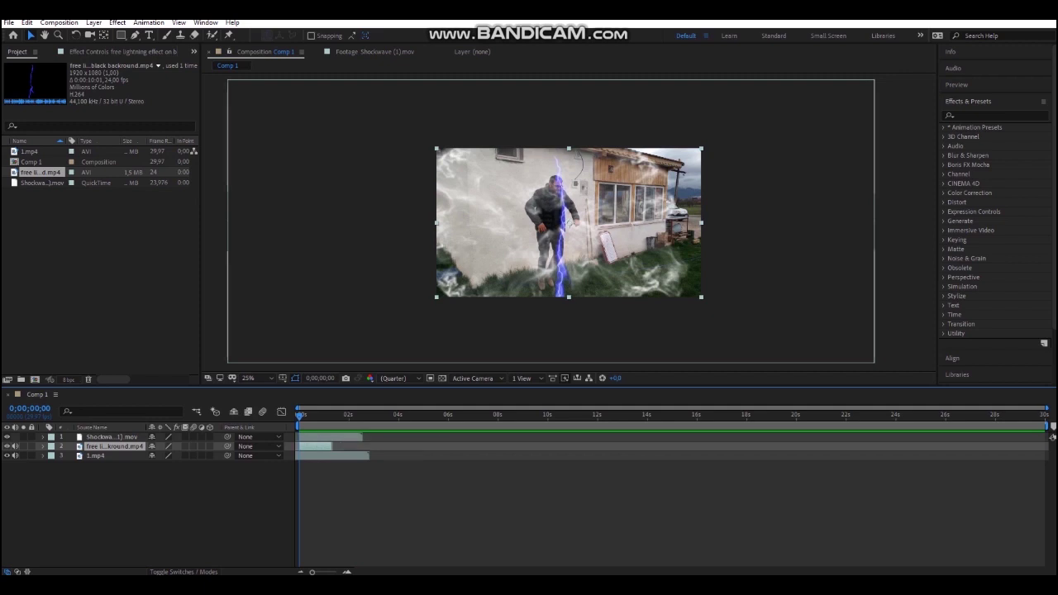
pyautogui.press('space')
pyautogui.hotkey('ctrl', 'd')
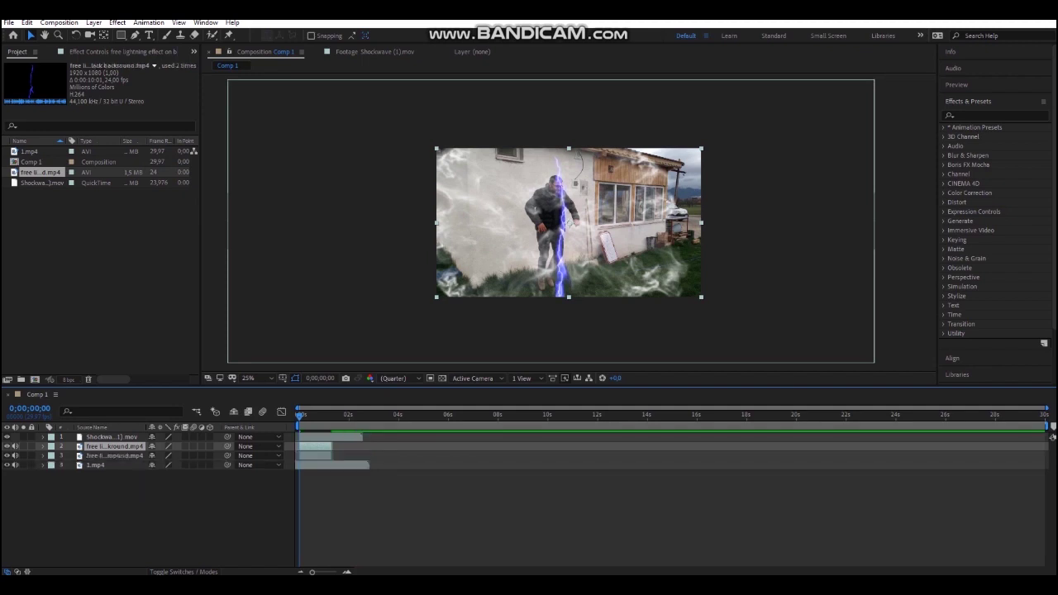
pyautogui.hotkey('ctrl', 'd')
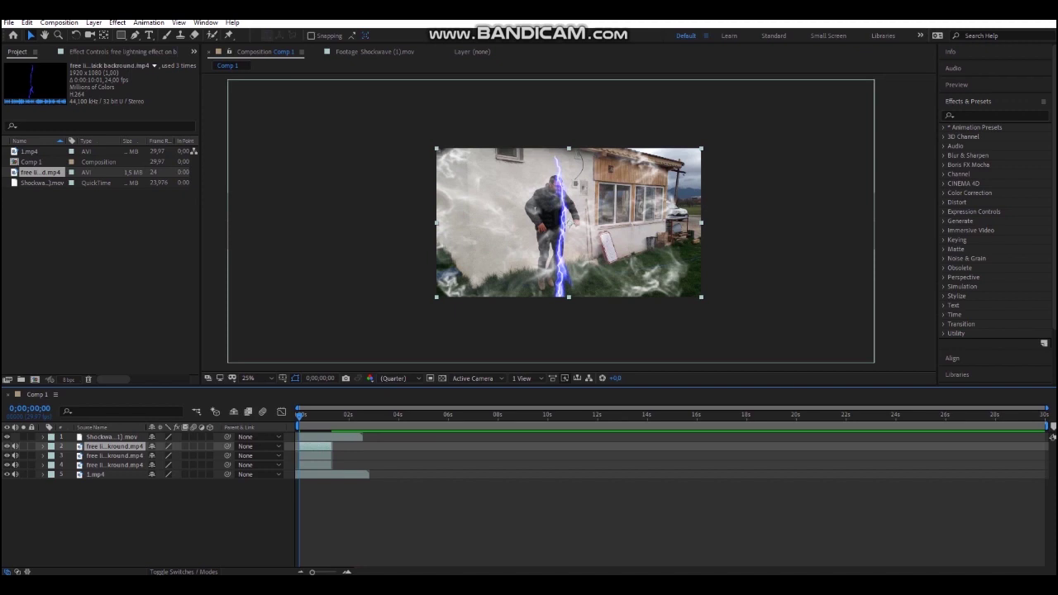
# Rotate the first lightning copy (layer 3) by 20°
pyautogui.click(114, 456)
pyautogui.rightClick(114, 456)
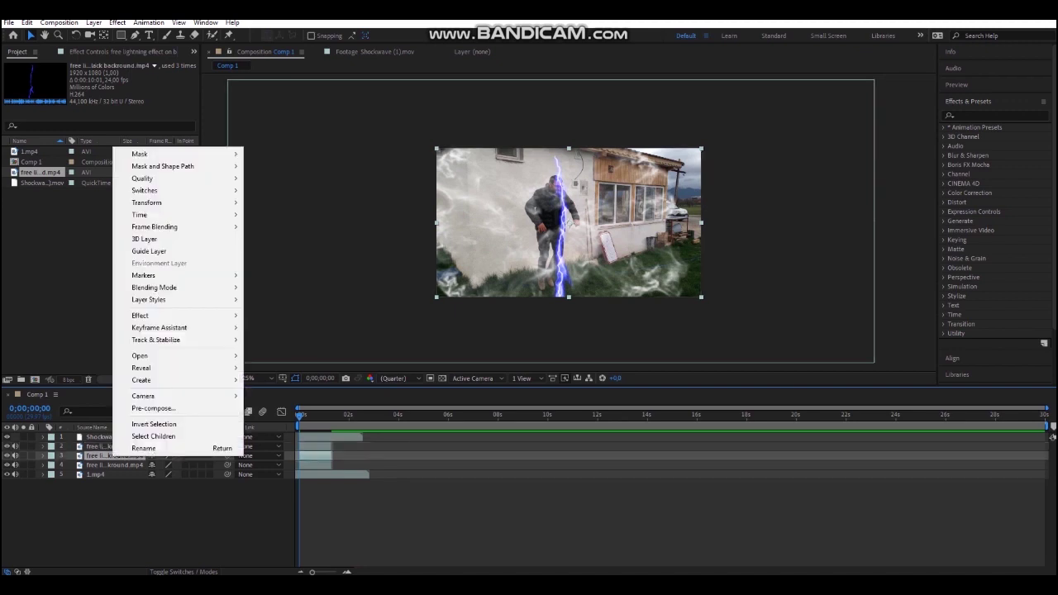
pyautogui.moveTo(147, 202)
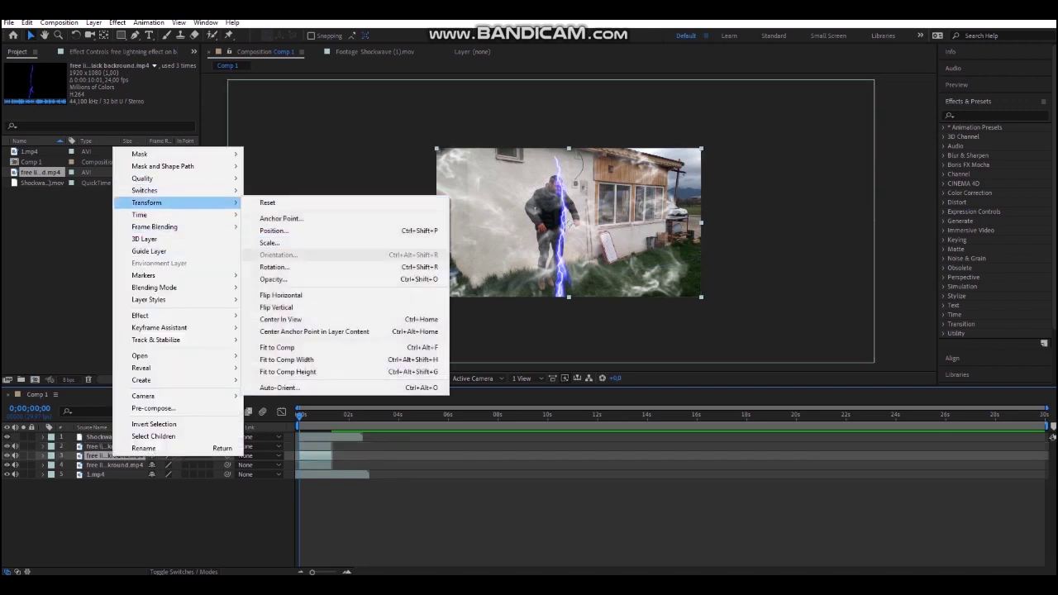
pyautogui.click(274, 267)
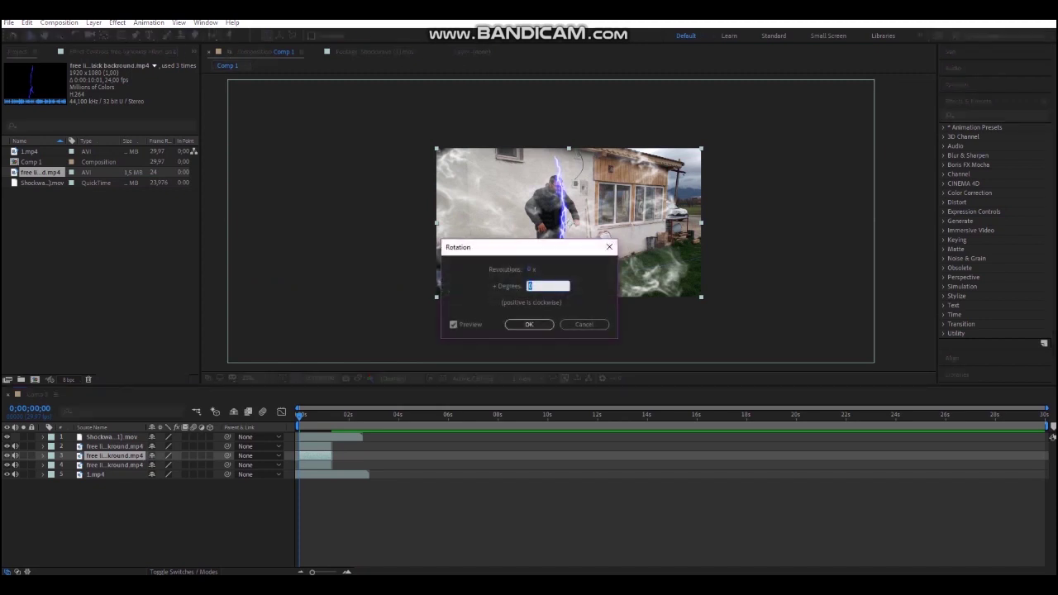
pyautogui.write('20')
pyautogui.press('Return')
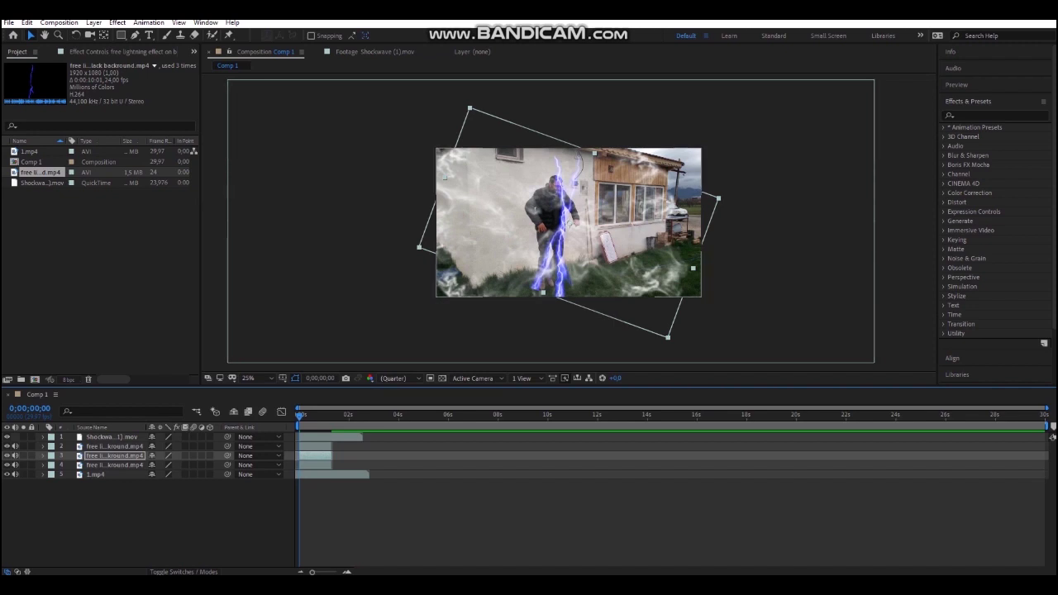
# Rotate the second lightning copy (layer 4) by -20°
pyautogui.click(114, 465)
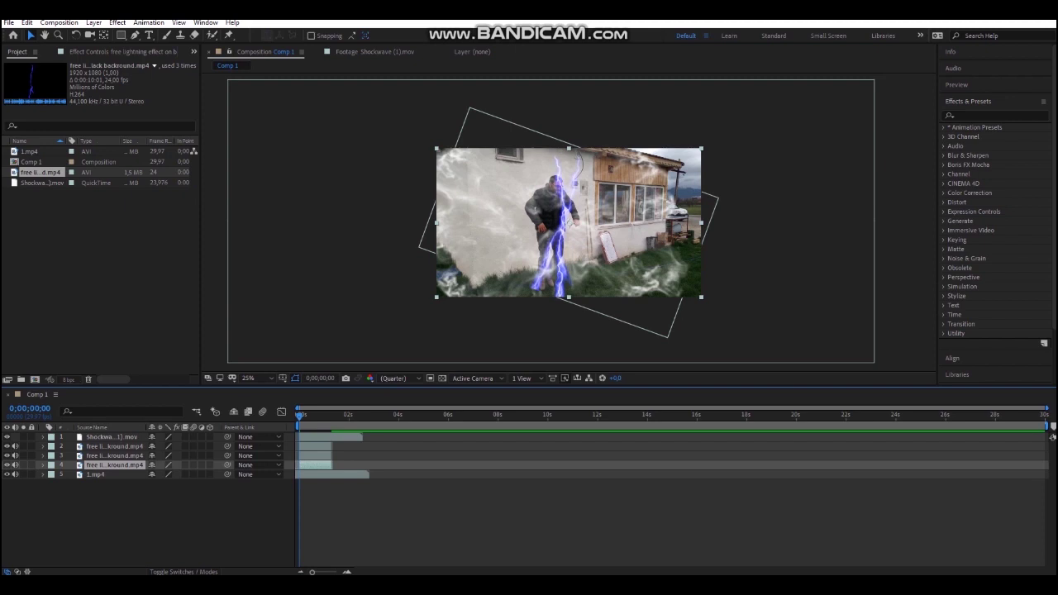
pyautogui.rightClick(116, 464)
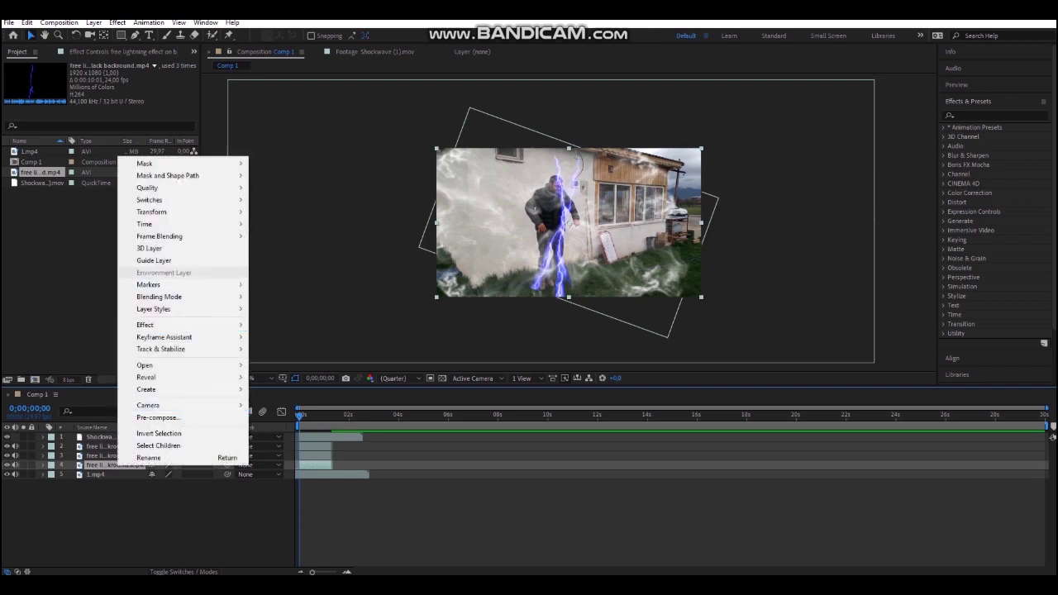
pyautogui.moveTo(182, 211)
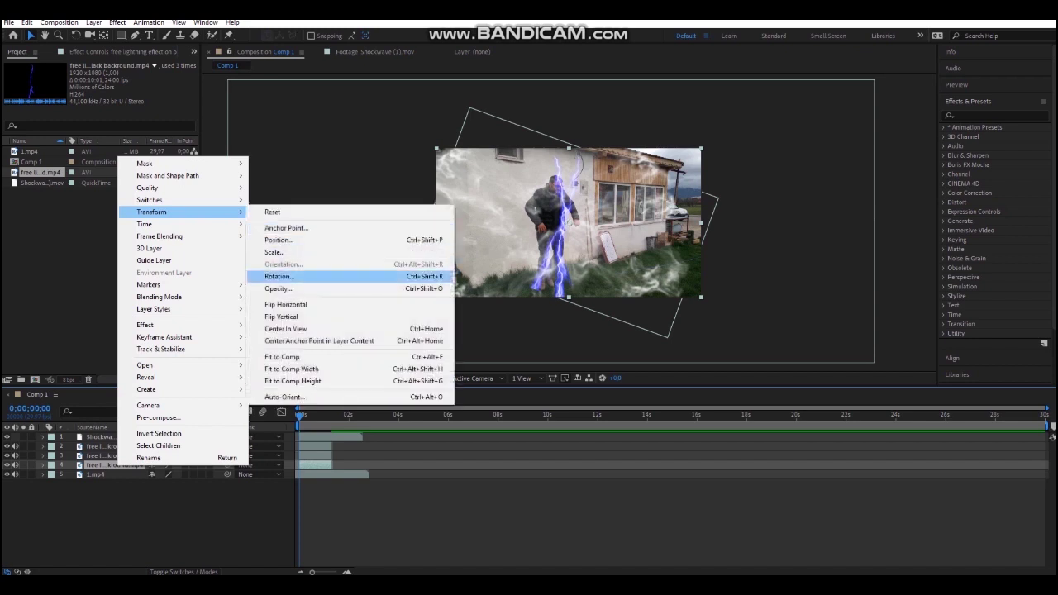
pyautogui.click(279, 277)
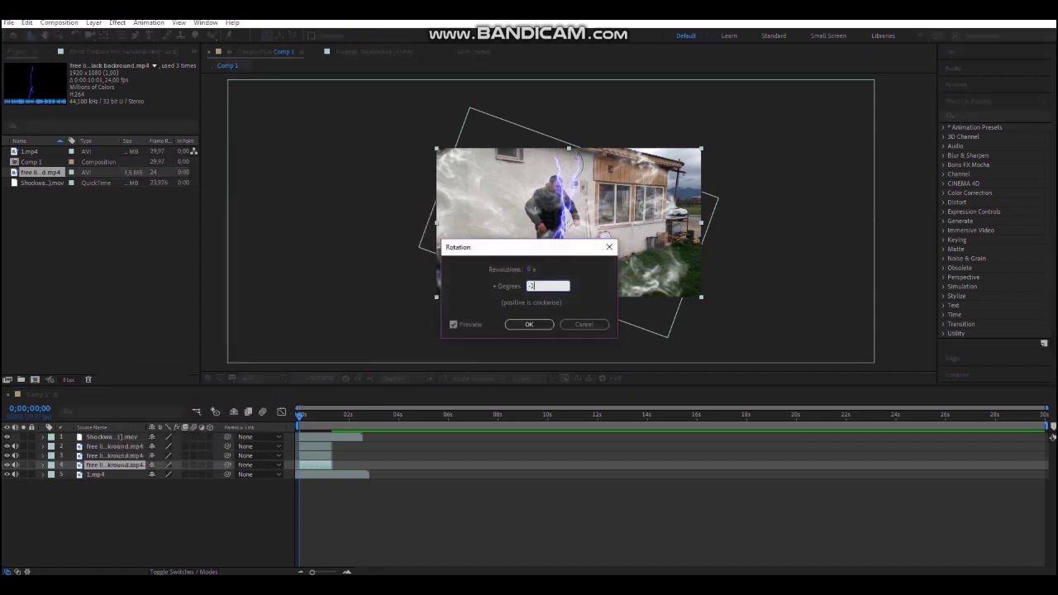
pyautogui.write('-20')
pyautogui.press('Return')
pyautogui.click(550, 222)
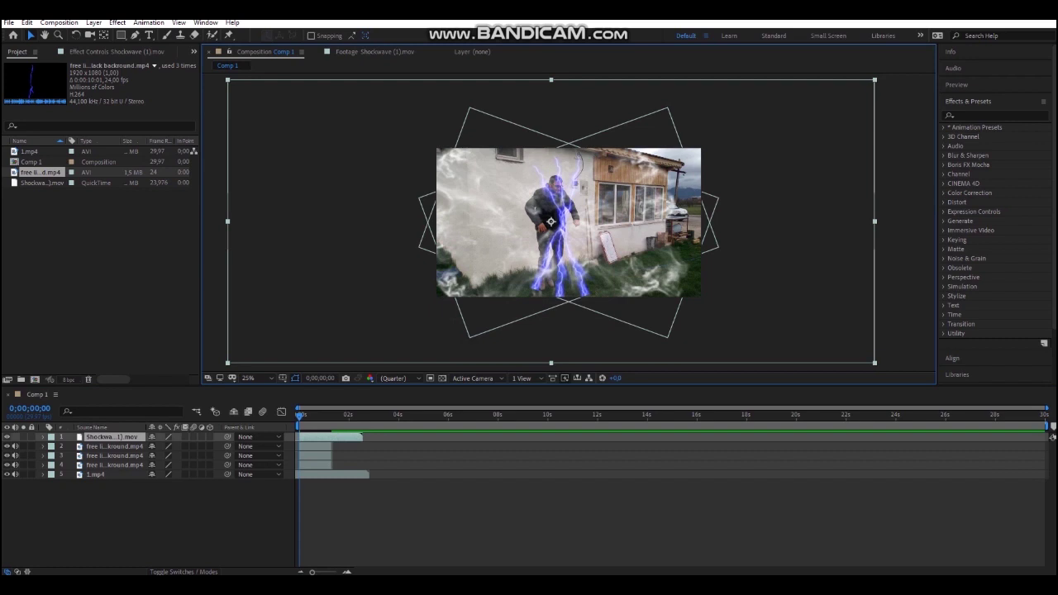
# Stretch the original lightning bolt taller and enlarge the 20° rotated copy
pyautogui.click(114, 446)
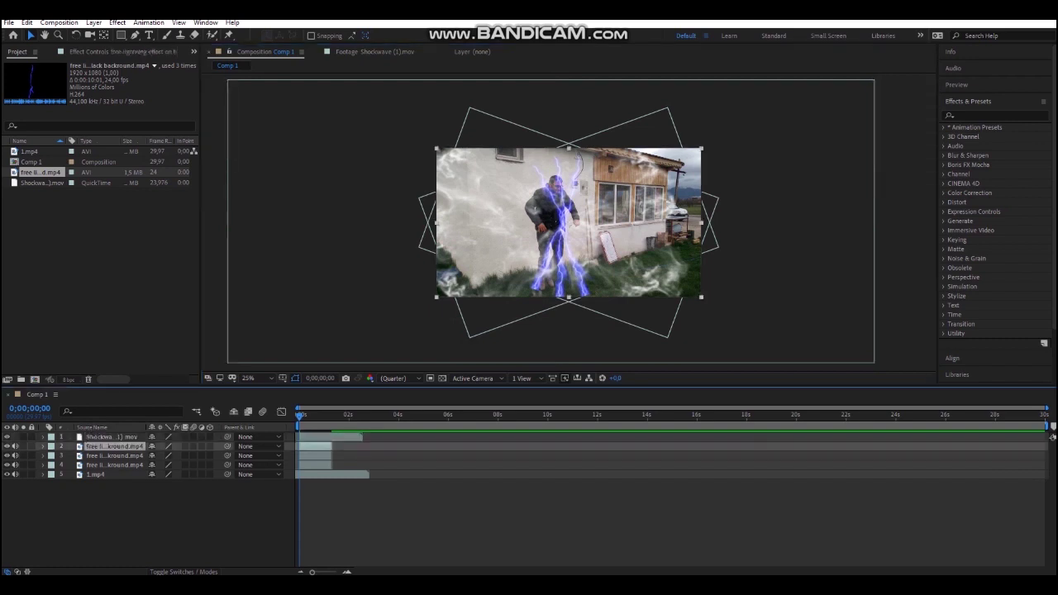
pyautogui.moveTo(568, 298); pyautogui.dragTo(569, 315)
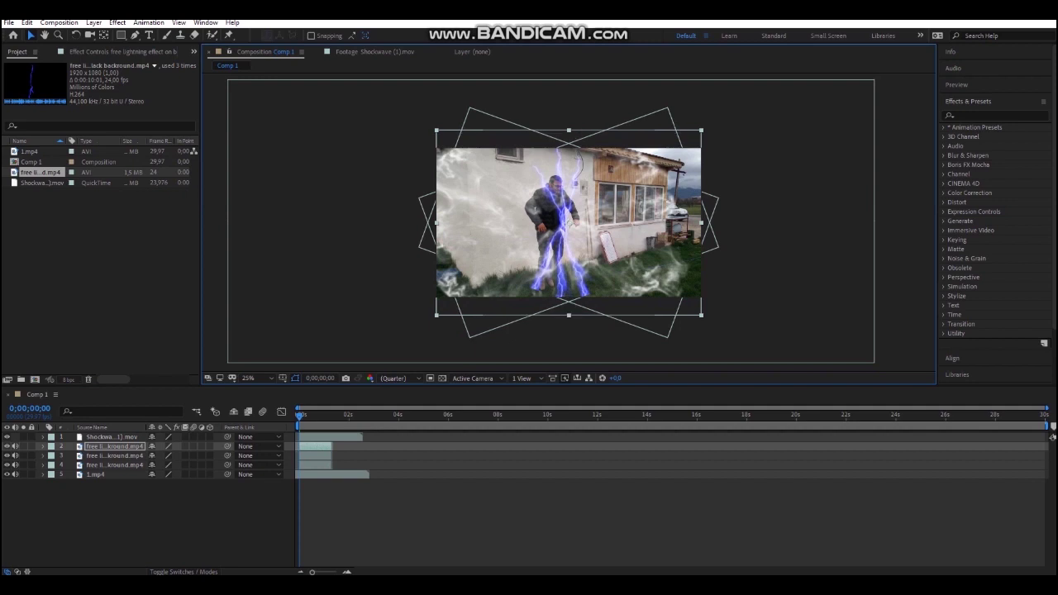
pyautogui.click(114, 455)
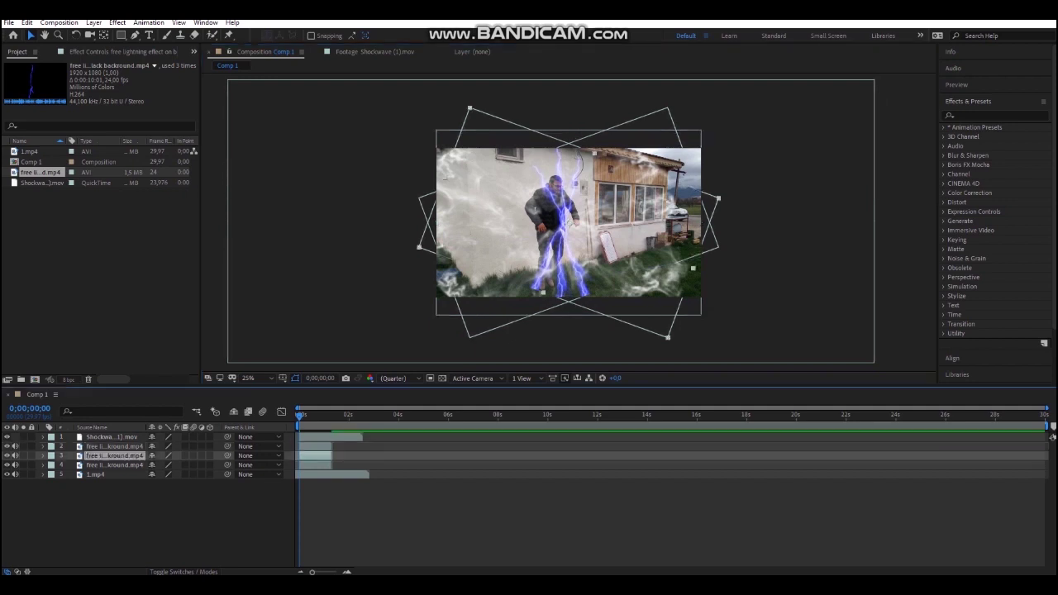
pyautogui.moveTo(543, 292); pyautogui.dragTo(533, 320)
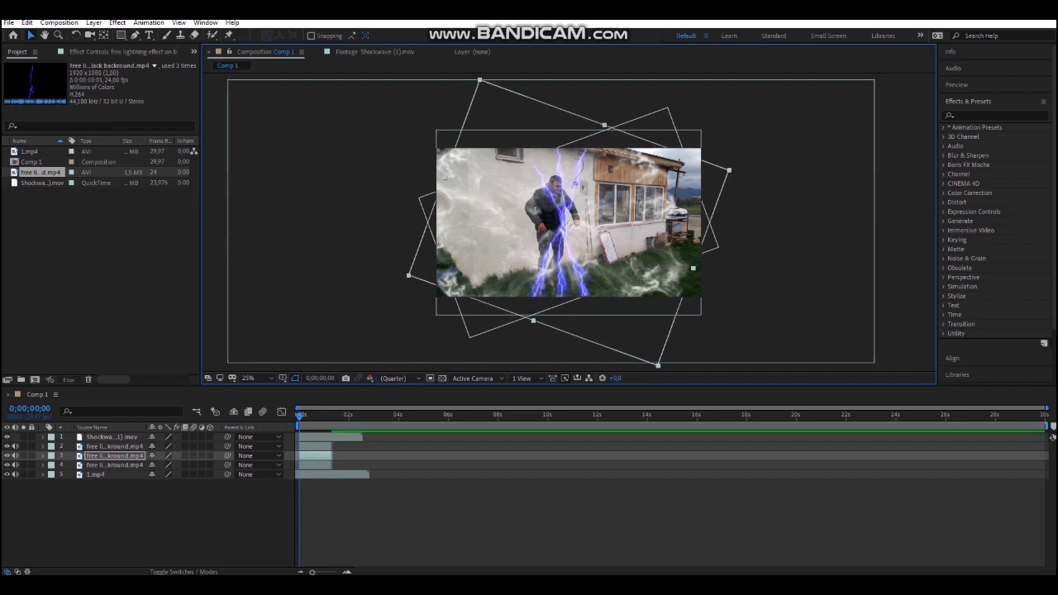
# Rotate the -20° copy further and nudge both rotated copies into place around the man
pyautogui.click(114, 465)
pyautogui.moveTo(723, 248); pyautogui.dragTo(734, 288)
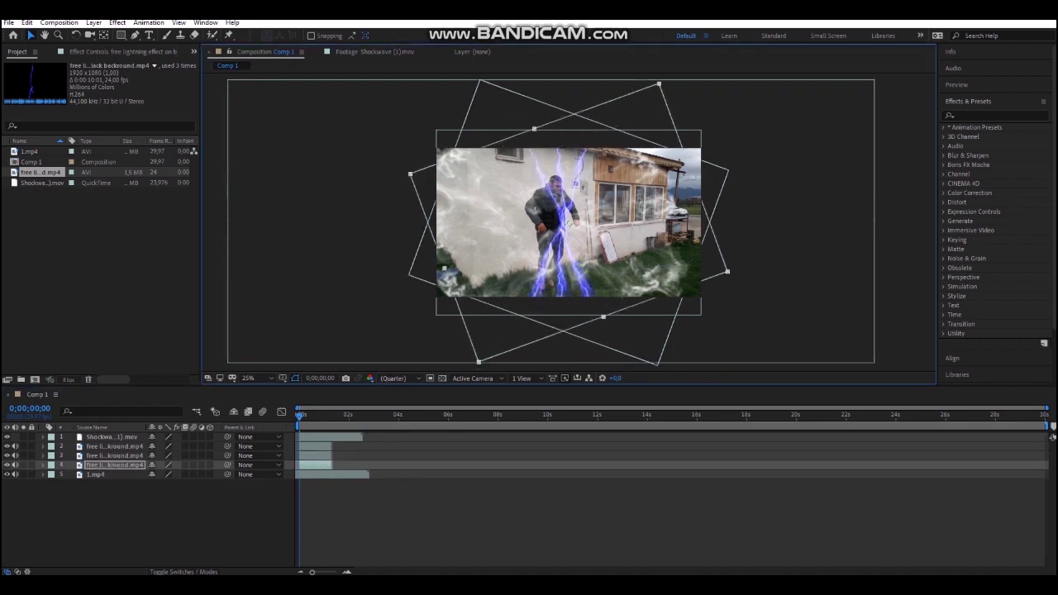
pyautogui.moveTo(569, 224); pyautogui.dragTo(563, 226)
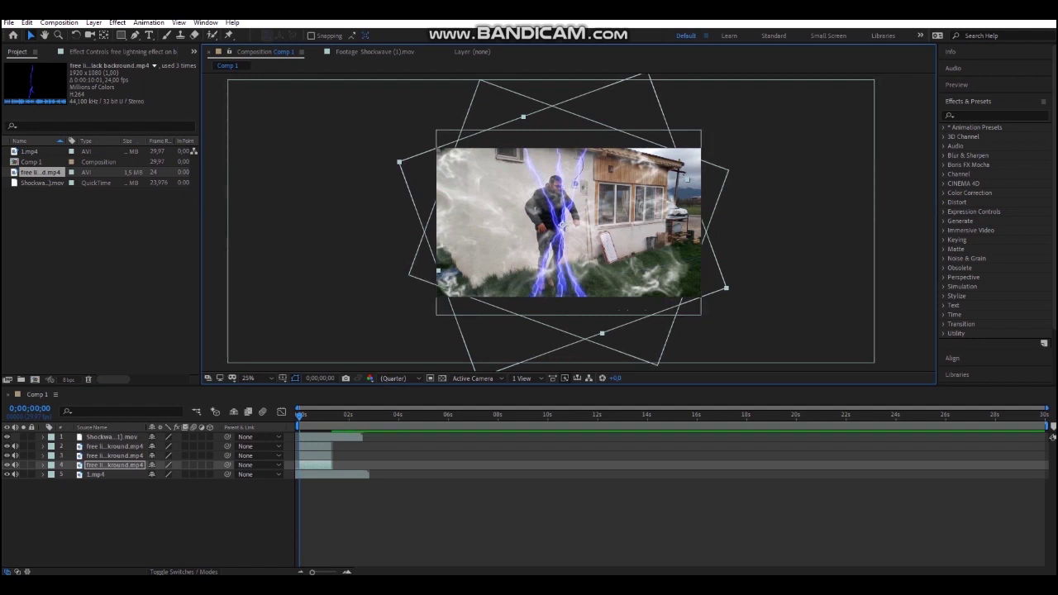
pyautogui.click(115, 456)
pyautogui.moveTo(569, 222); pyautogui.dragTo(585, 218)
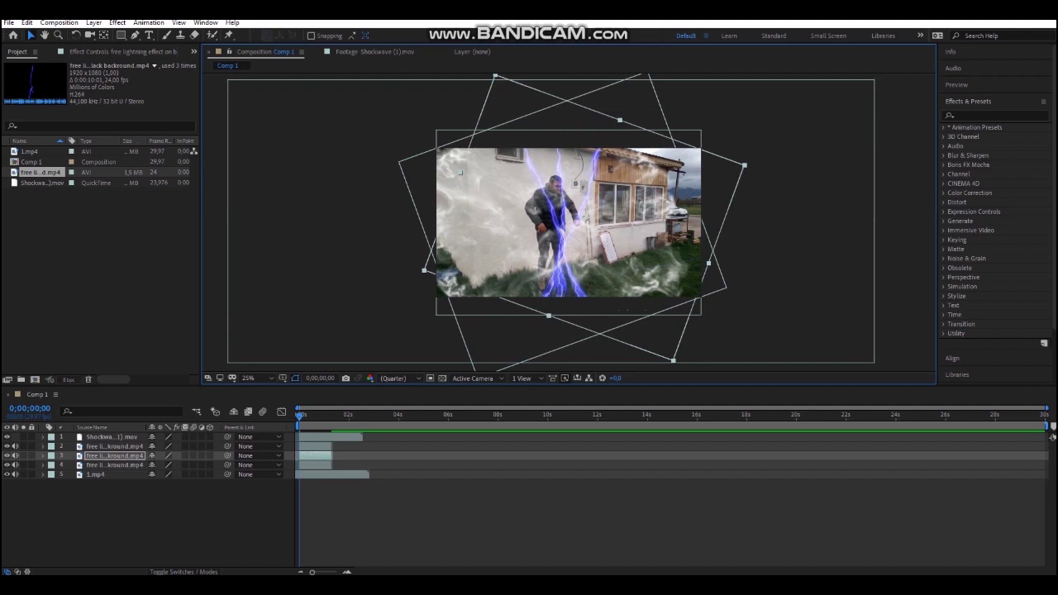
pyautogui.click(114, 464)
pyautogui.moveTo(562, 225); pyautogui.dragTo(547, 225)
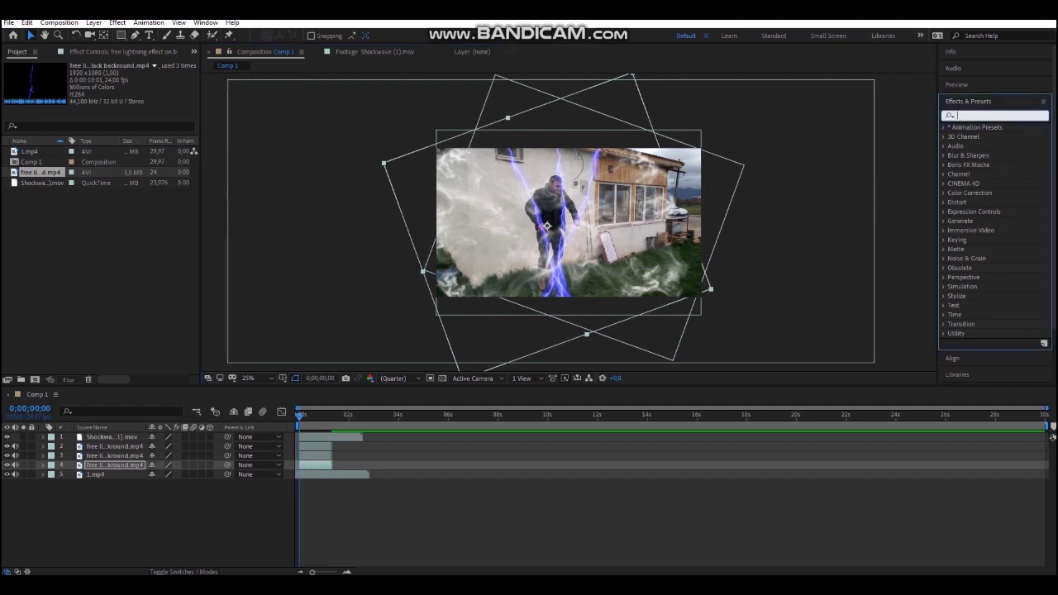
# Search 'gro' in Effects & Presets and apply Grow Bounds (10 pixels) to the original lightning layer
pyautogui.click(114, 446)
pyautogui.click(996, 116)
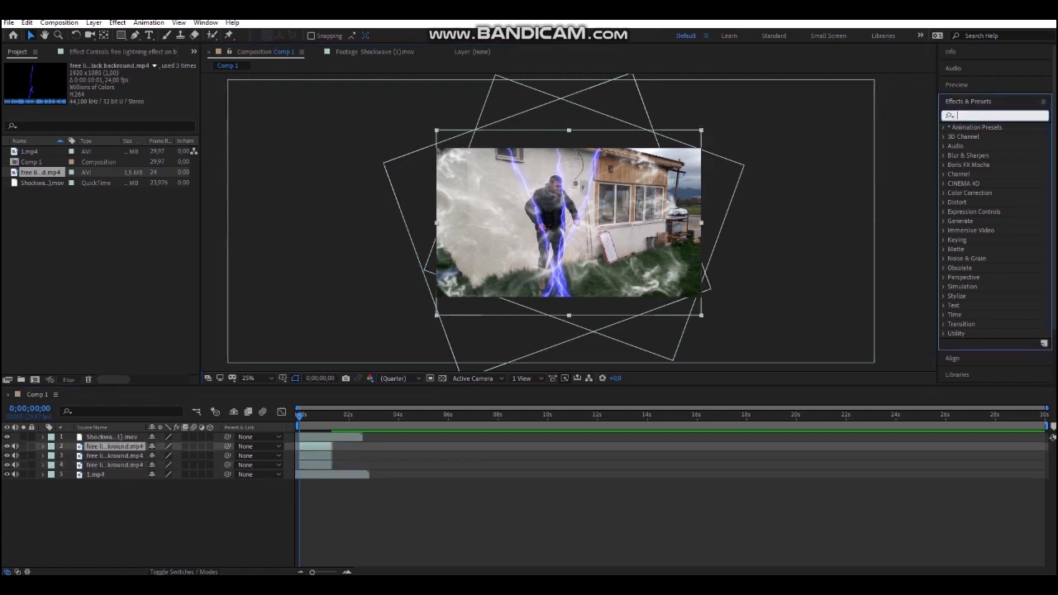
pyautogui.write('gr')
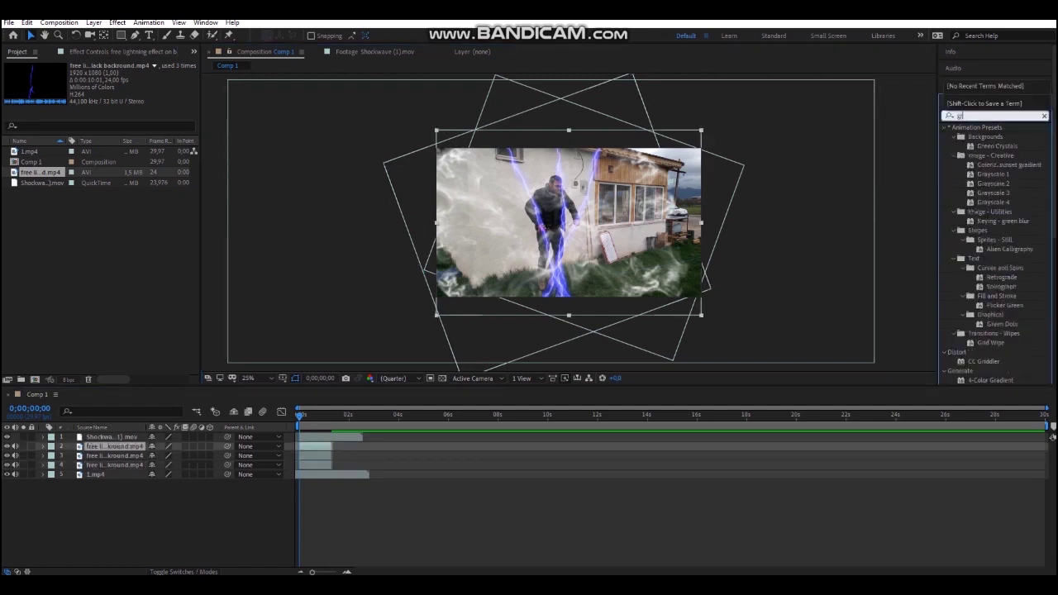
pyautogui.write('o')
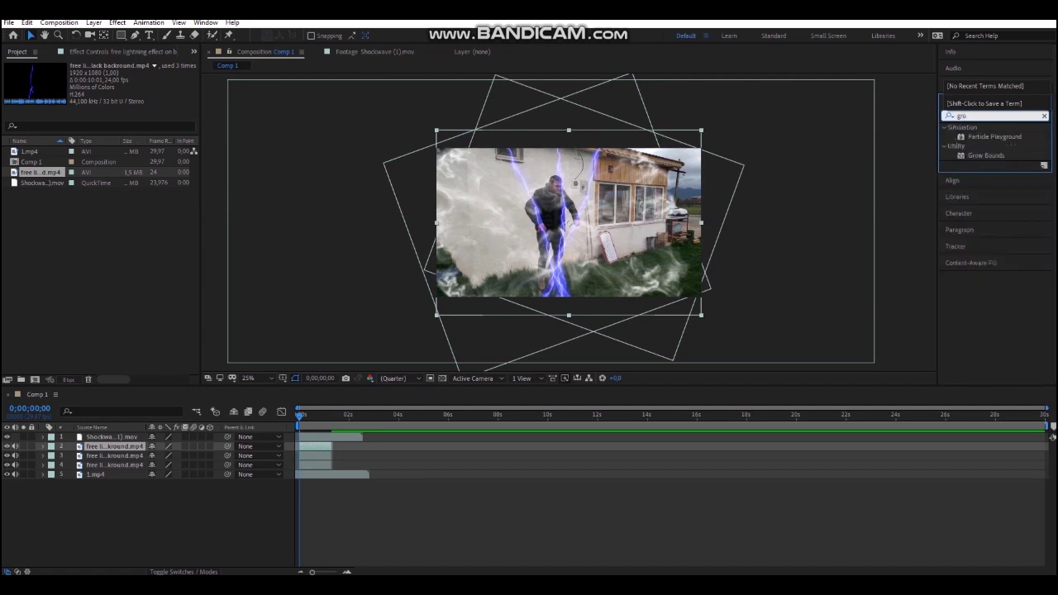
pyautogui.press('BackSpace')
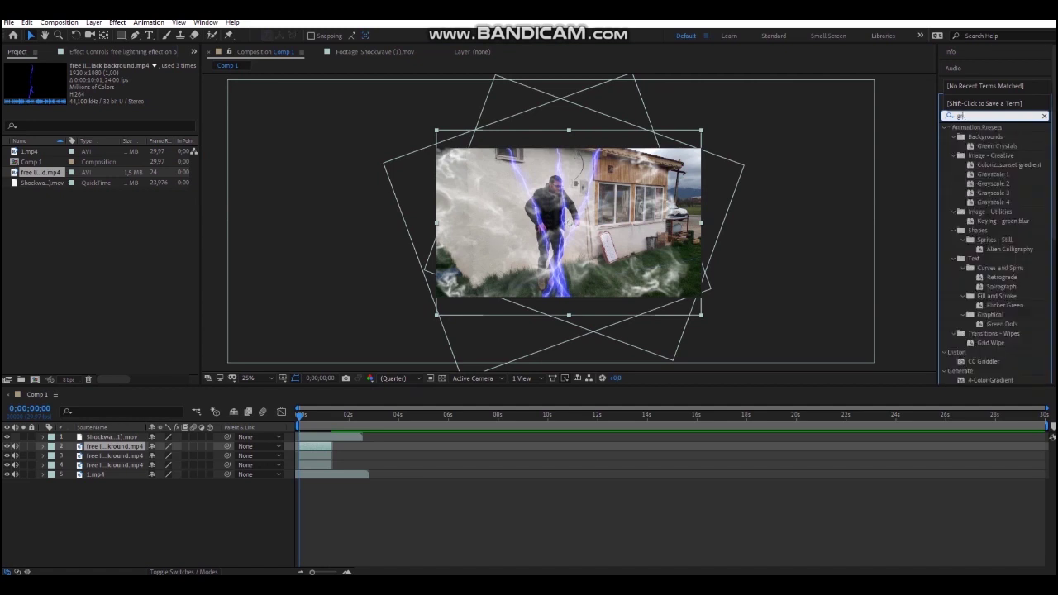
pyautogui.write('o')
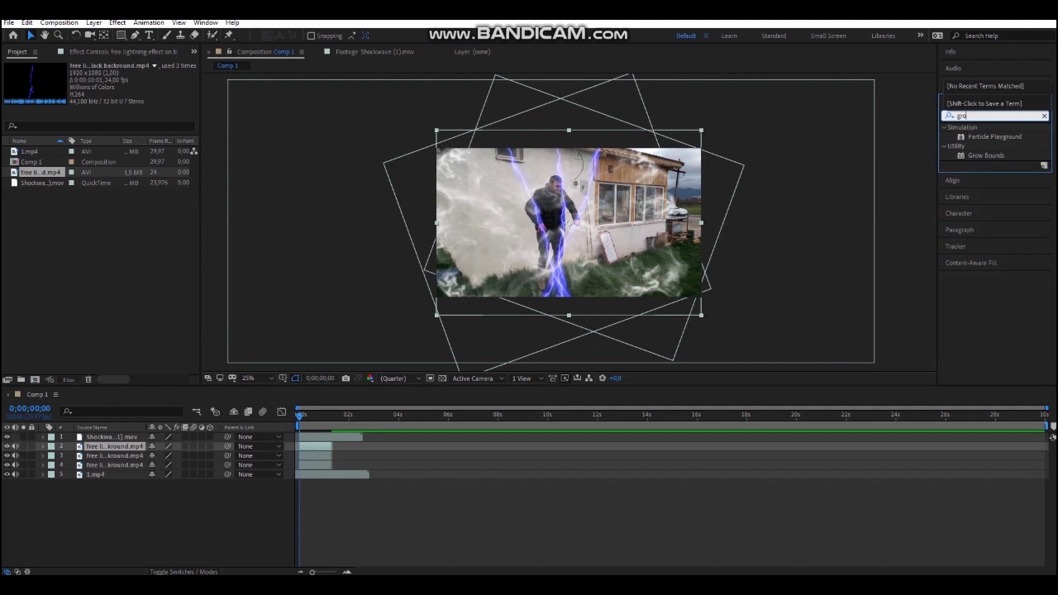
pyautogui.press('BackSpace')
pyautogui.write('a')
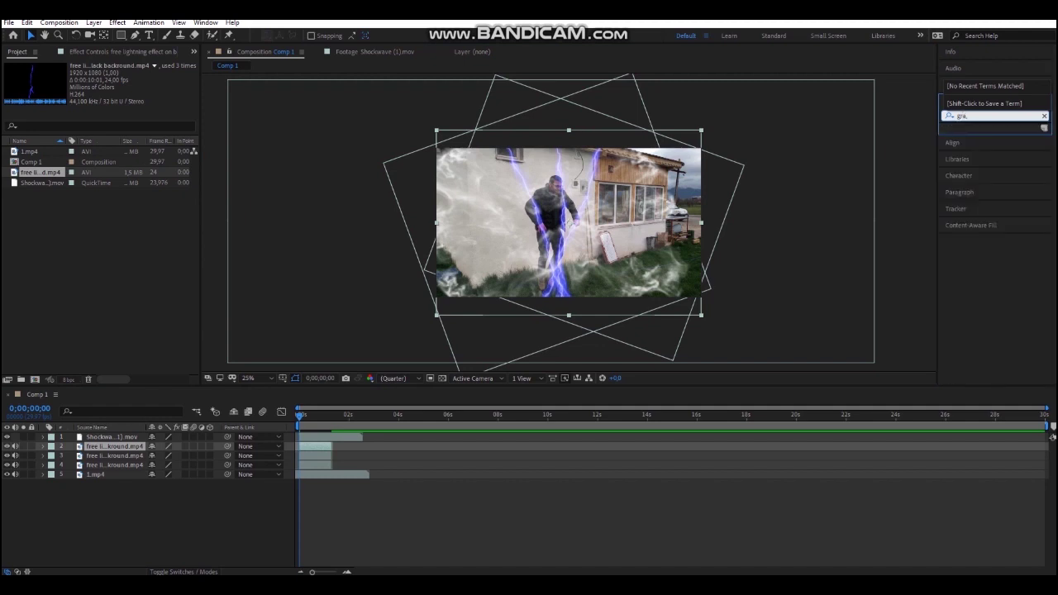
pyautogui.press('BackSpace')
pyautogui.press('BackSpace')
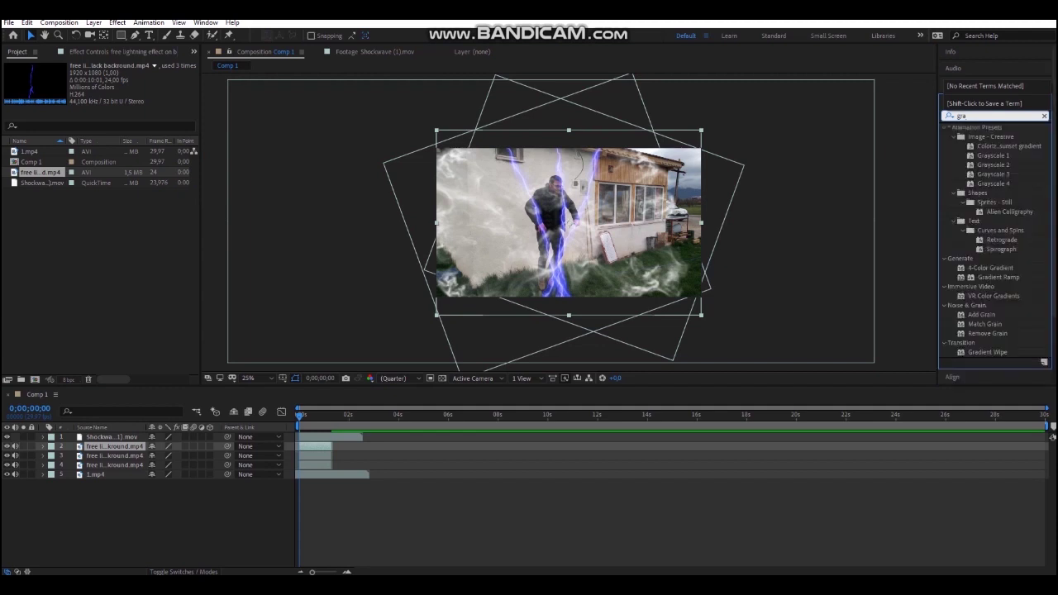
pyautogui.write('o')
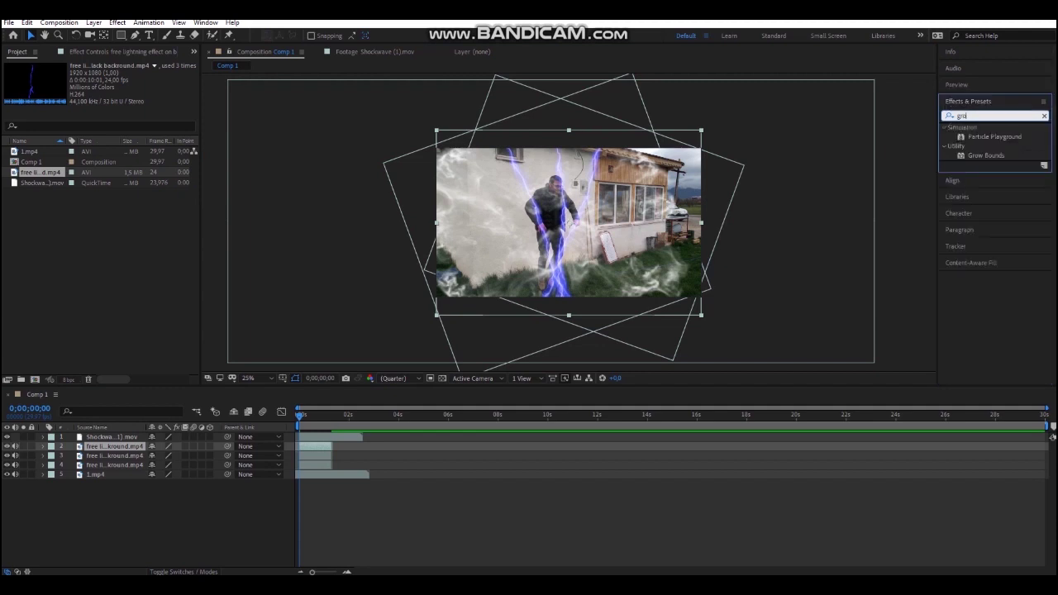
pyautogui.moveTo(986, 155)
pyautogui.mouseDown()
pyautogui.moveTo(41, 209)
pyautogui.moveTo(116, 447)
pyautogui.mouseUp()
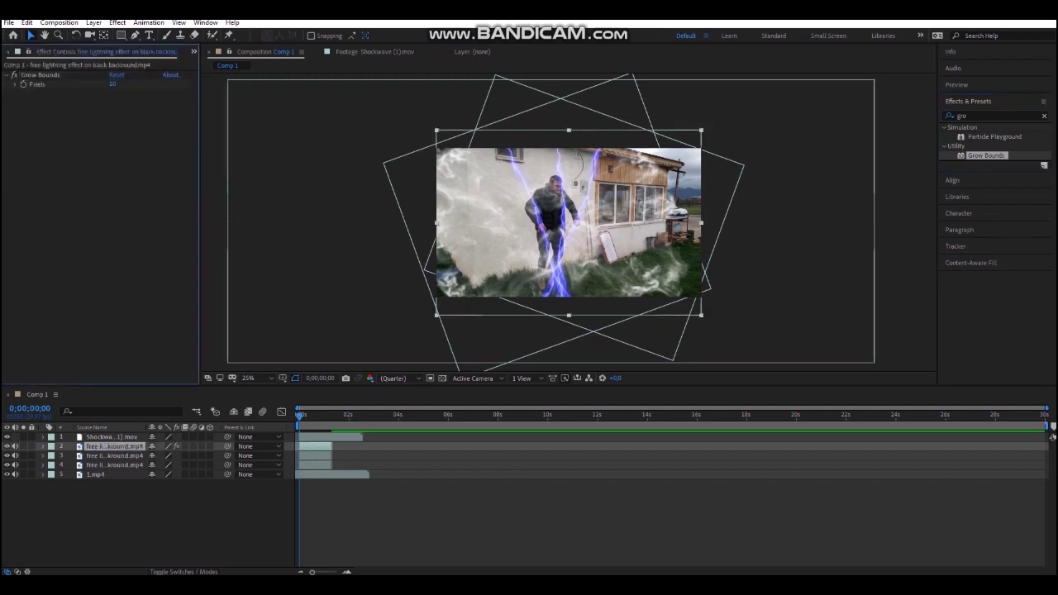
# Collapse and re-expand the Utility effects group, then enlarge the effects list
pyautogui.click(945, 146)
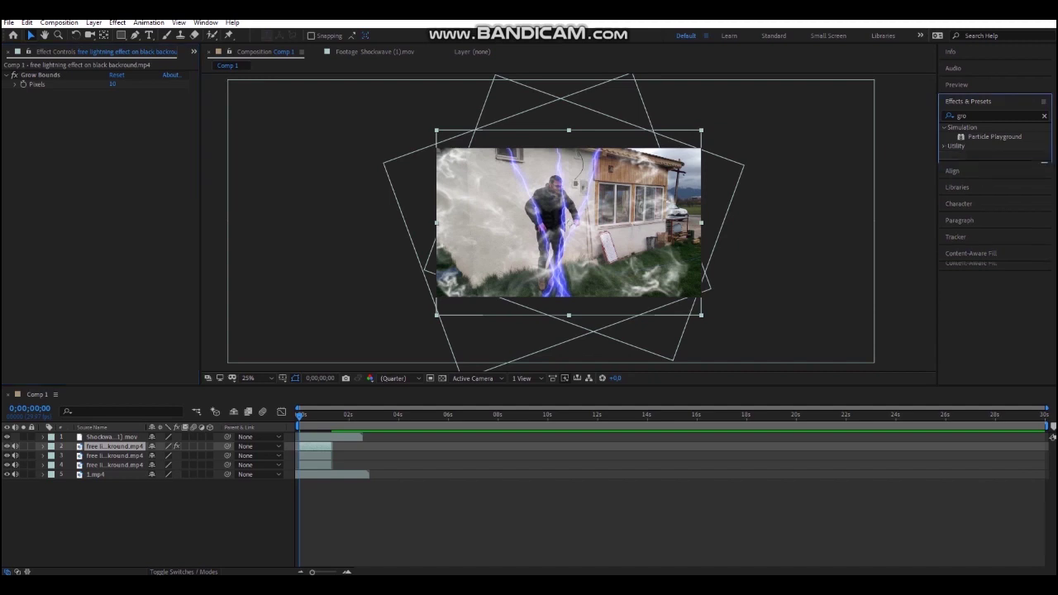
pyautogui.click(945, 145)
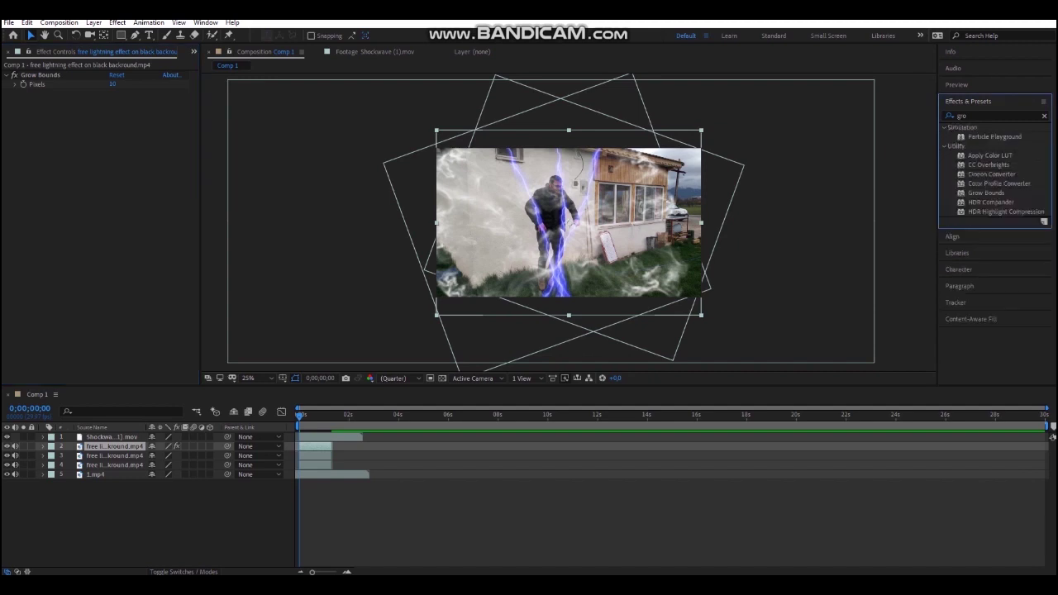
pyautogui.click(944, 128)
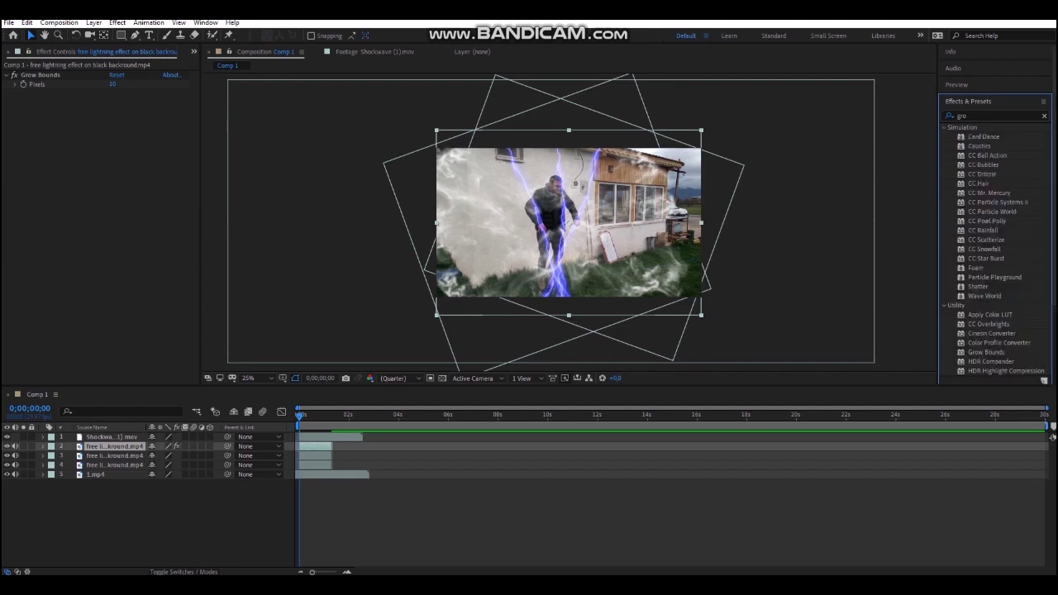